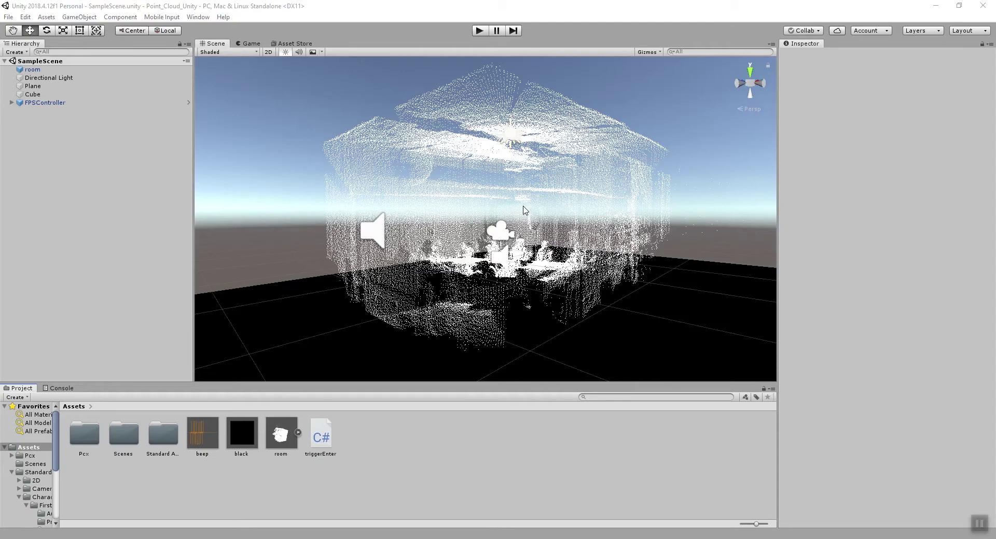
# - Play the scene to test the first-person walk through the room point cloud
pyautogui.click(480, 31)
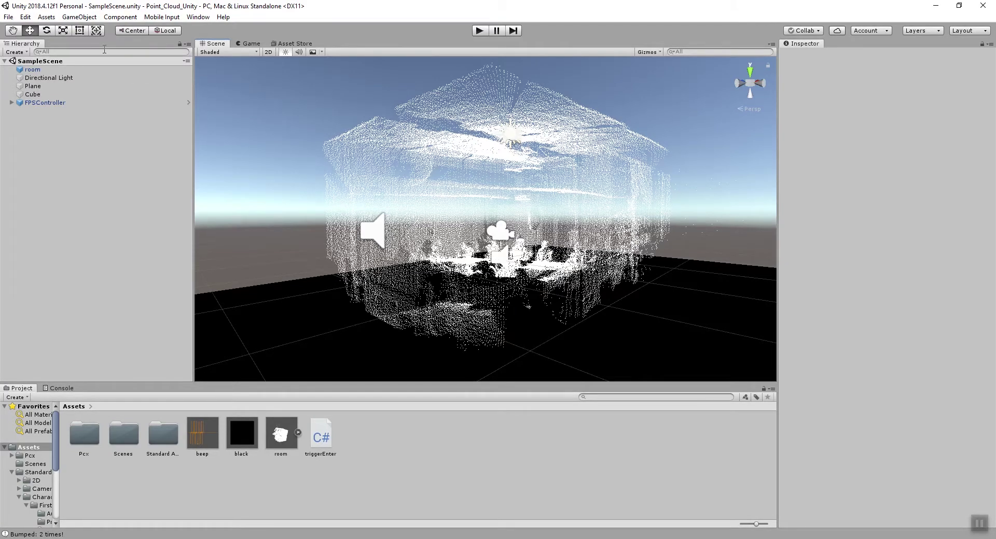
# - Enable Virtual Reality Supported in the XR settings of the Player project settings for PC, Mac & Linux Standalone
pyautogui.click(25, 17)
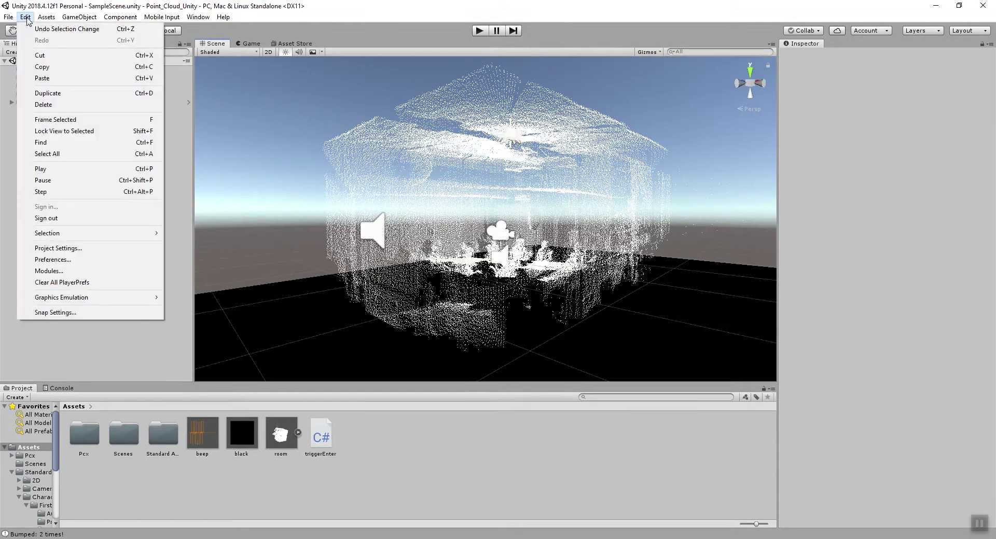
pyautogui.click(58, 250)
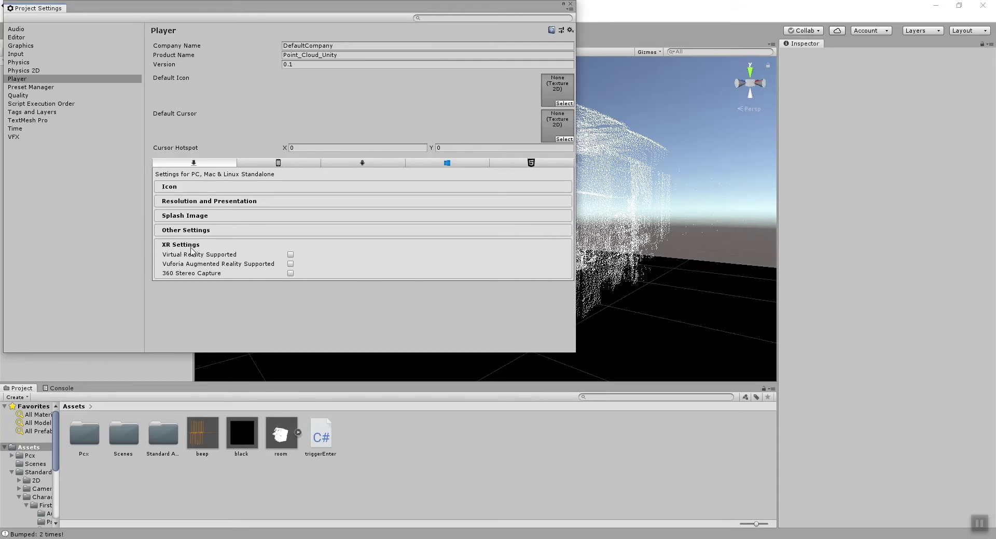
pyautogui.click(290, 255)
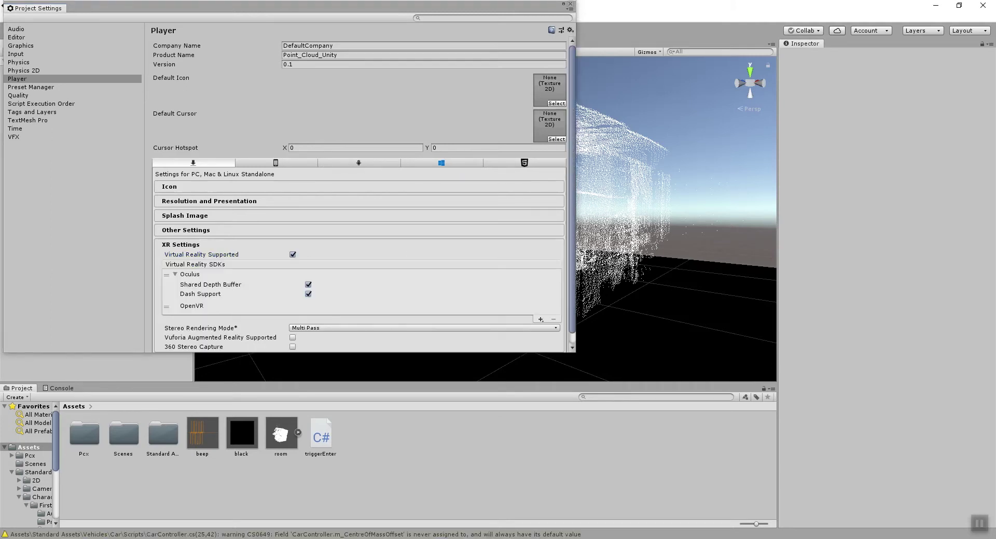
pyautogui.click(571, 4)
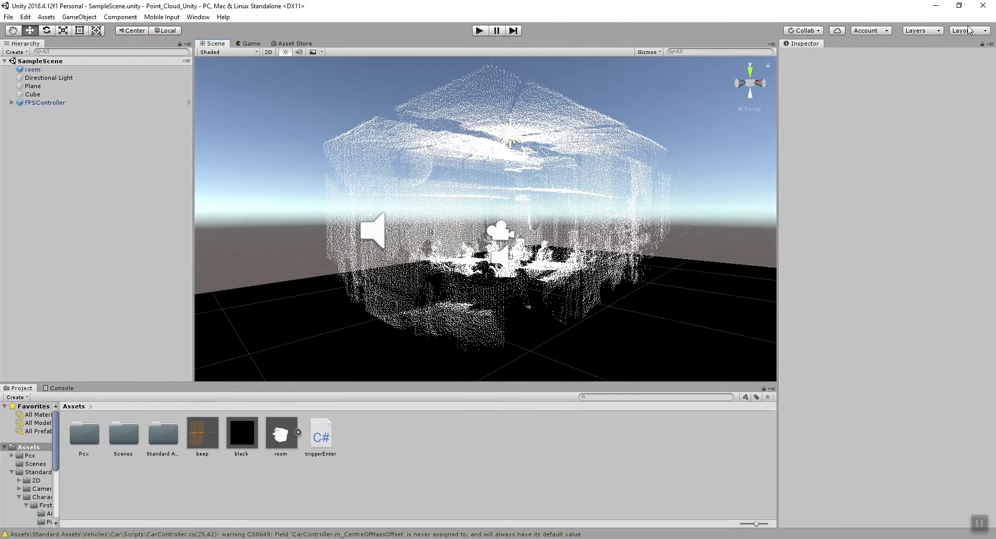
# - Switch to the Oculus app and check the connection status of the Rift headset, sensors and Touch controllers
pyautogui.click(936, 6)
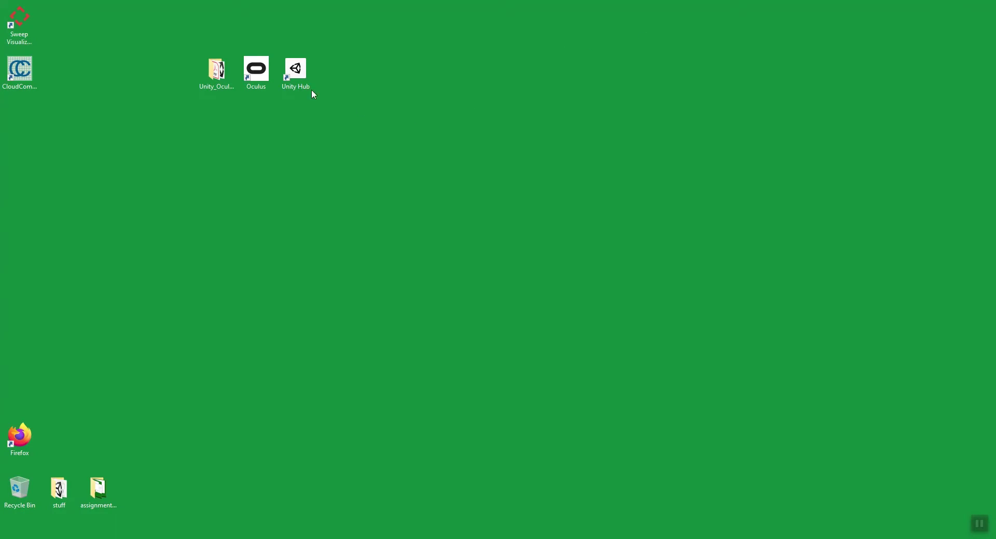
pyautogui.doubleClick(256, 70)
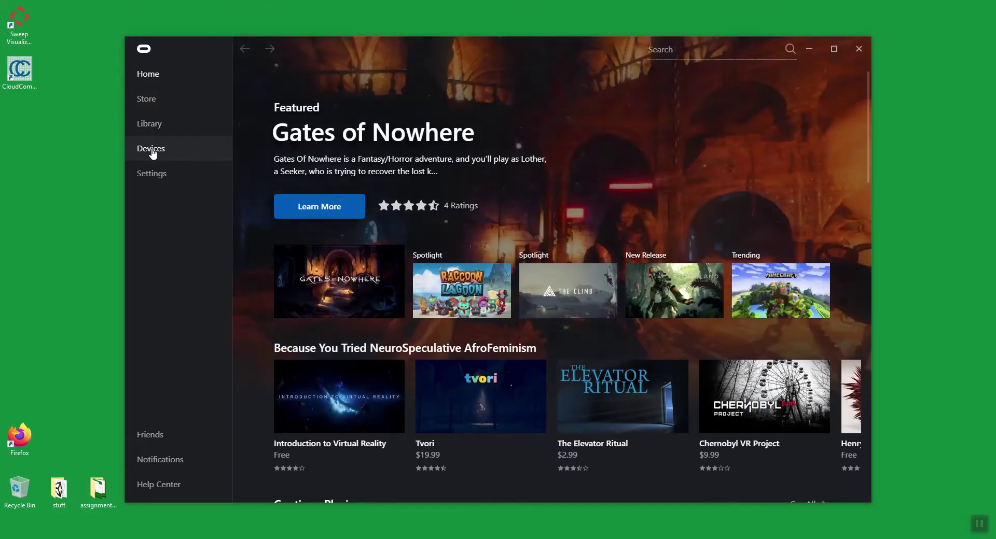
pyautogui.click(152, 151)
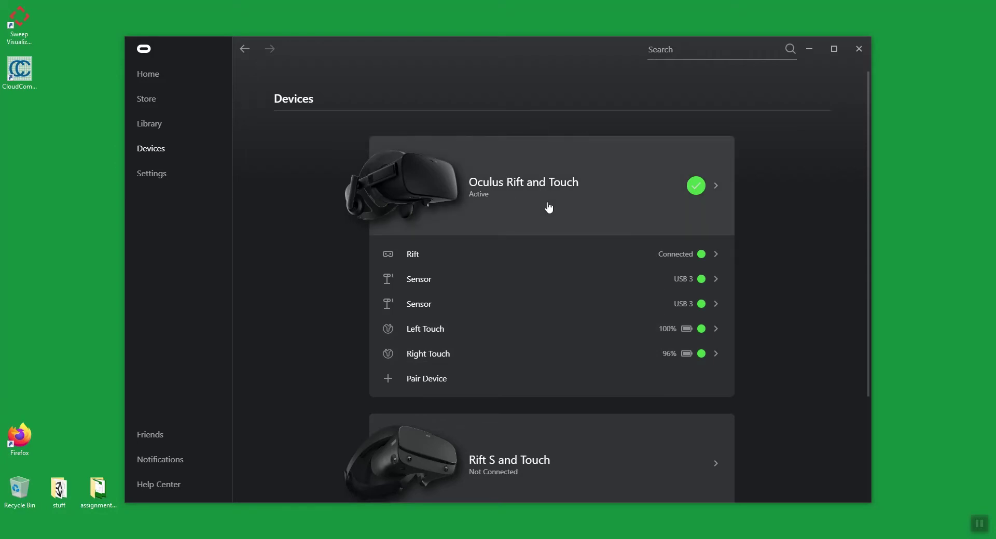
pyautogui.click(809, 48)
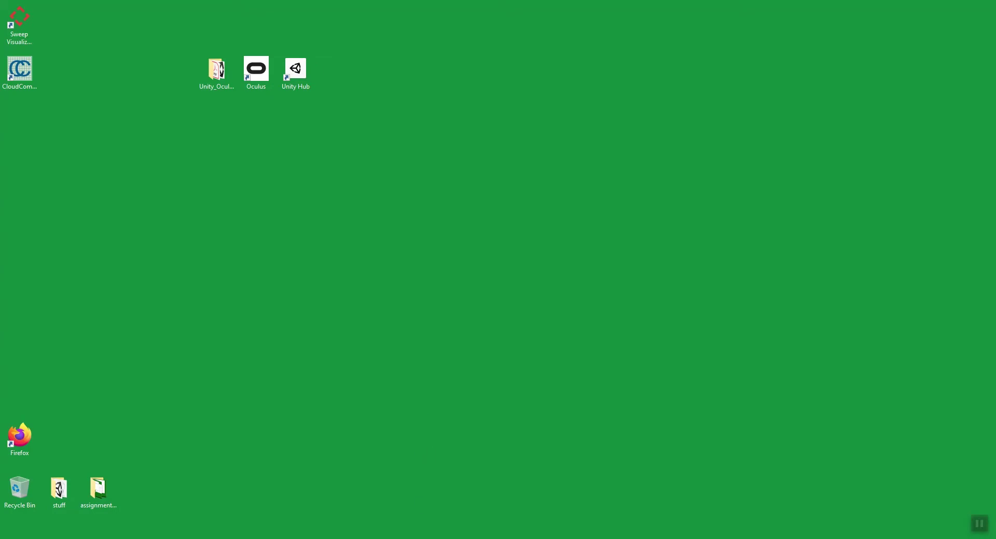
# - Return to Unity, play the scene to test the point cloud in the headset, and stop it
pyautogui.hotkey('alt', 'Tab')
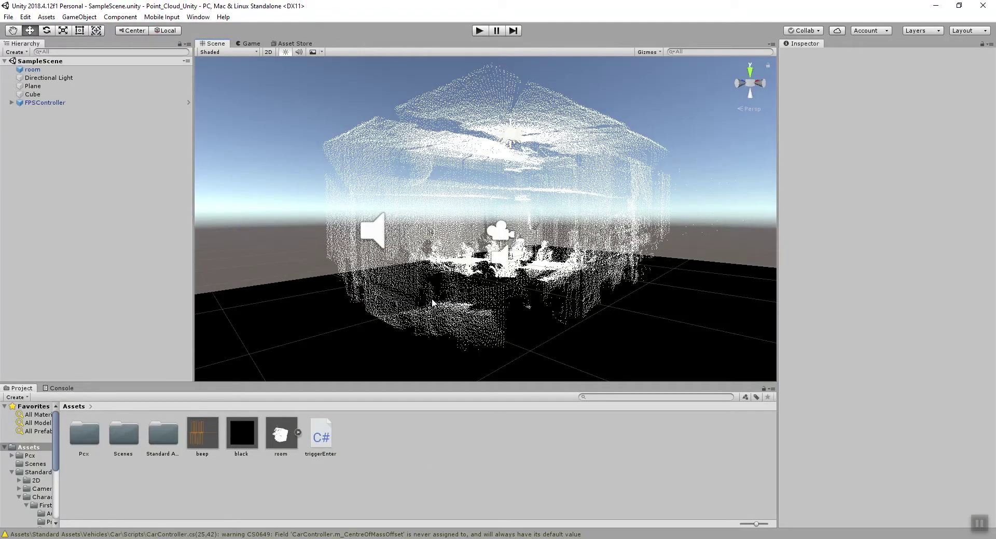
pyautogui.click(481, 33)
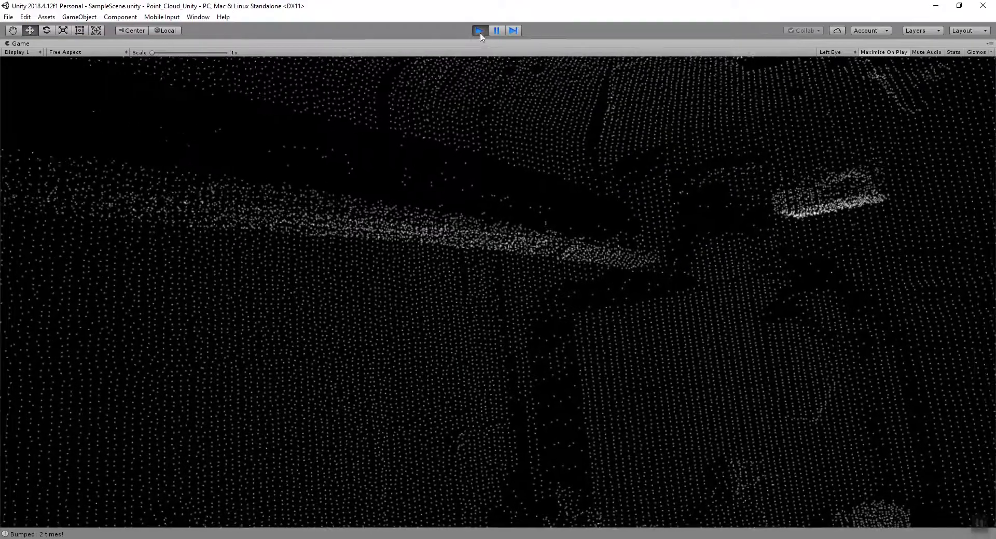
pyautogui.click(481, 31)
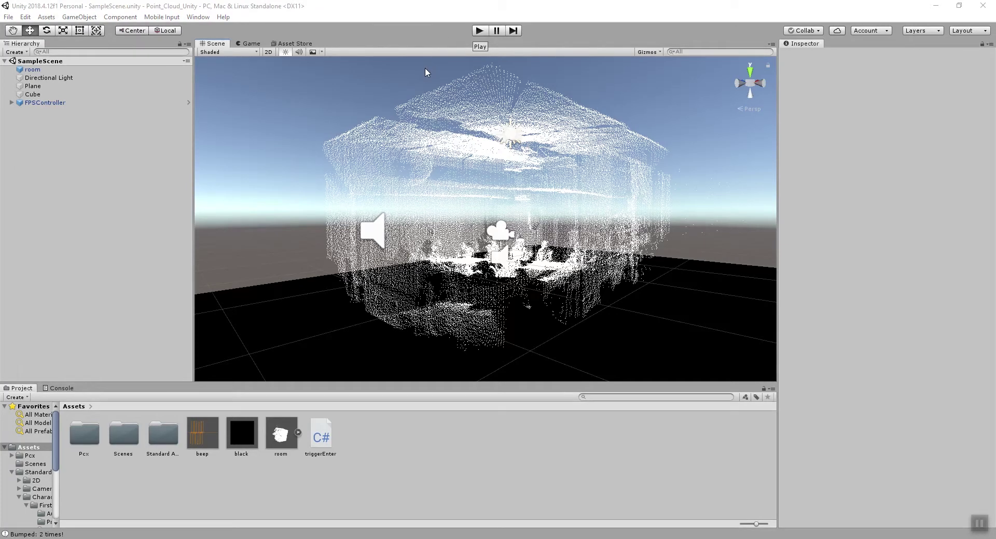
# - Find the Oculus Integration package in the Asset Store and import all of its contents into the project
pyautogui.click(295, 43)
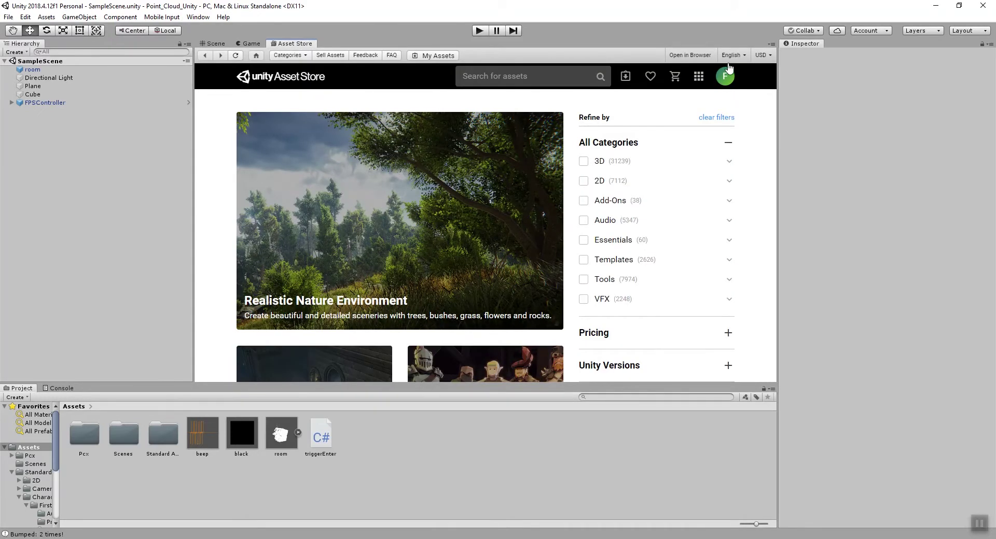
pyautogui.click(477, 76)
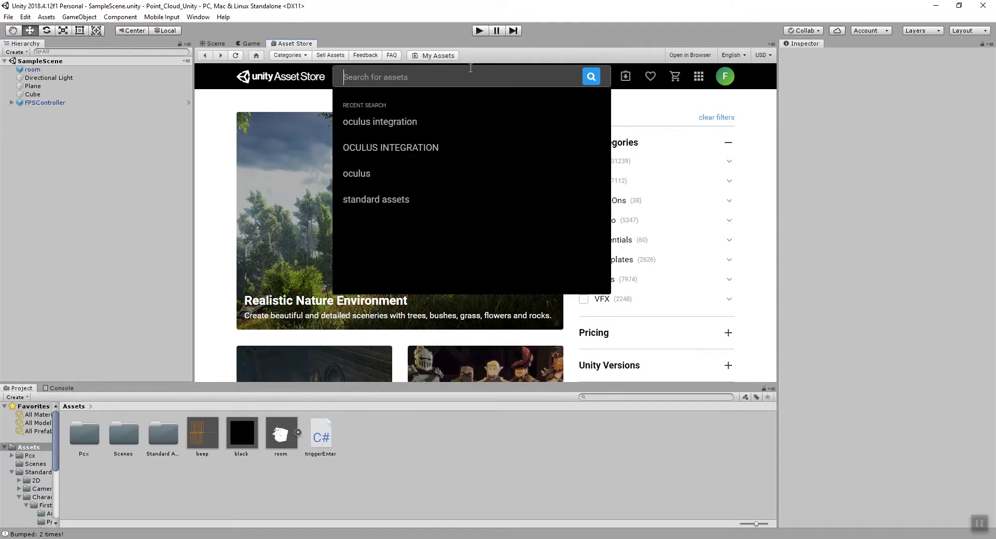
pyautogui.click(401, 125)
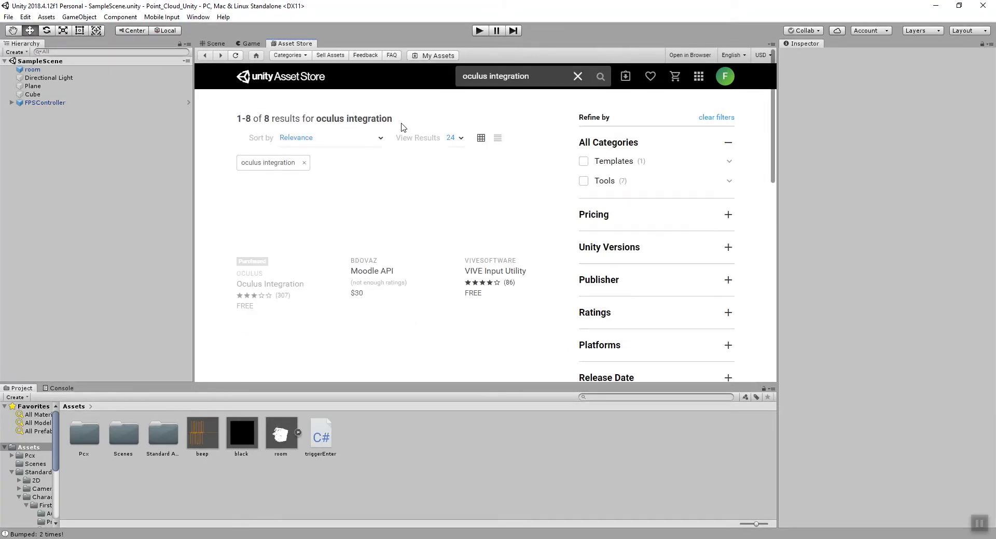
pyautogui.moveTo(298, 224)
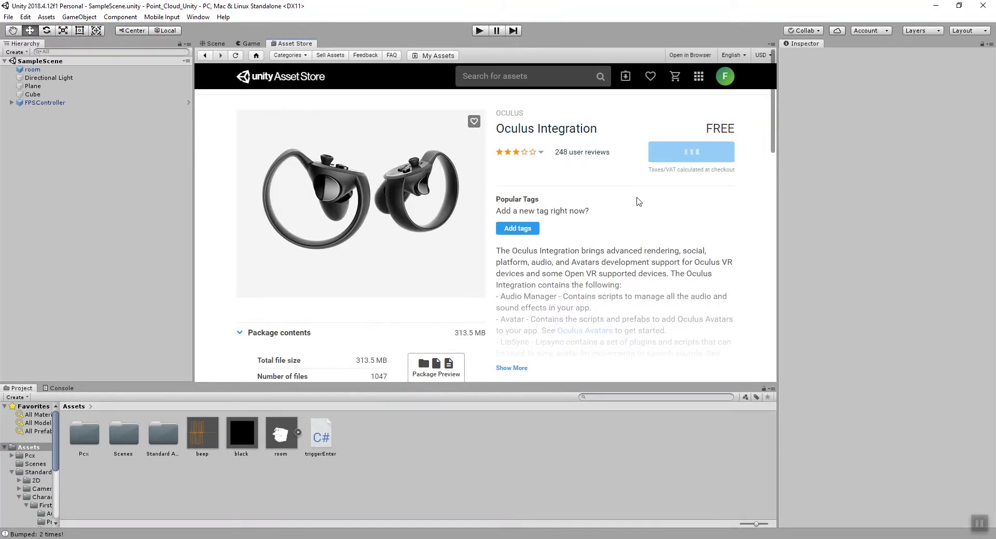
pyautogui.click(704, 188)
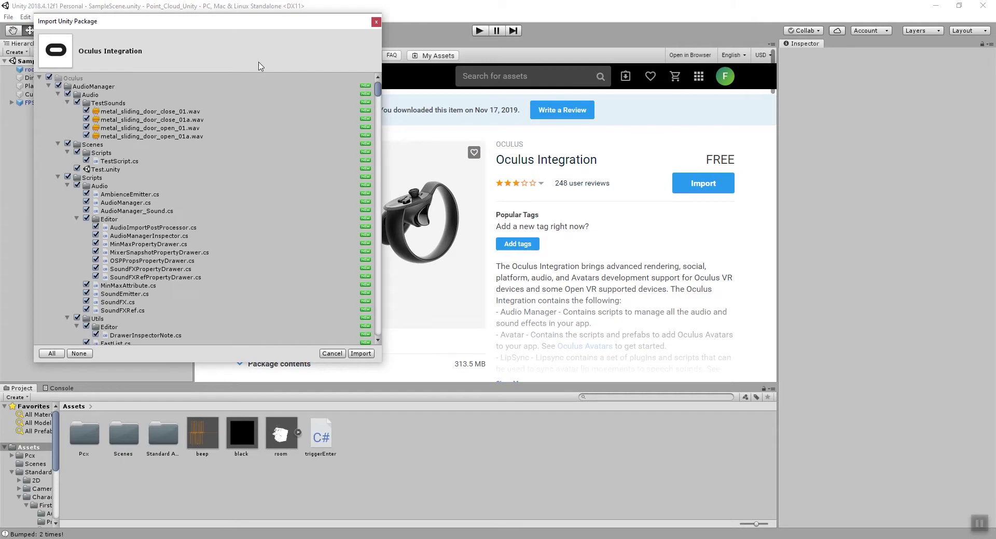
pyautogui.click(359, 354)
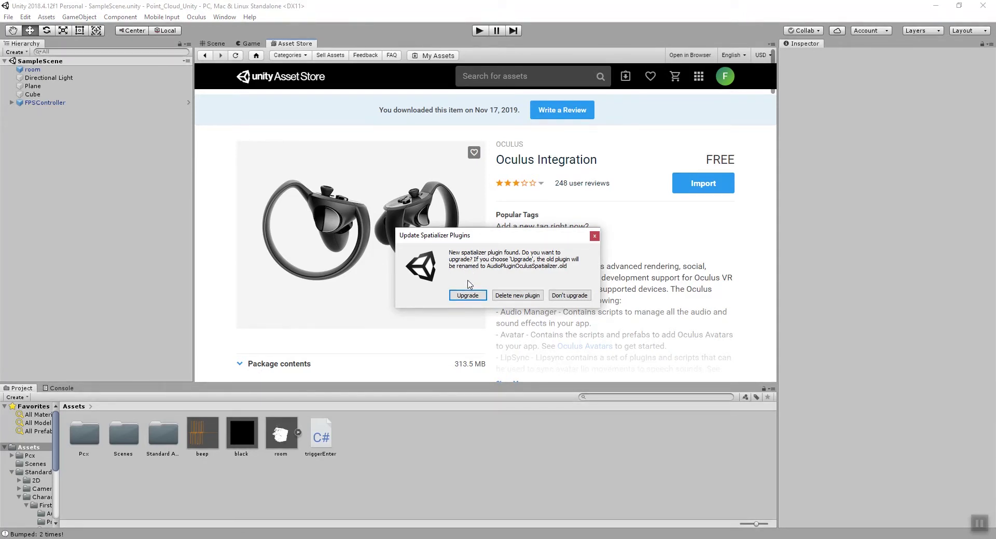
# - Upgrade the spatializer plugin, enable OVRPlugin 1.42.0, and restart the Unity editor to complete the update
pyautogui.click(465, 296)
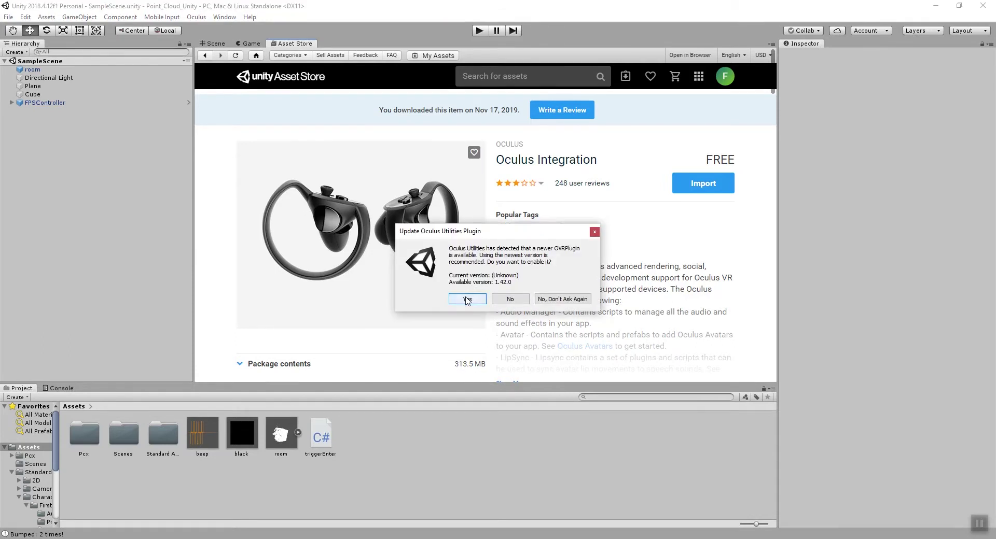
pyautogui.click(467, 299)
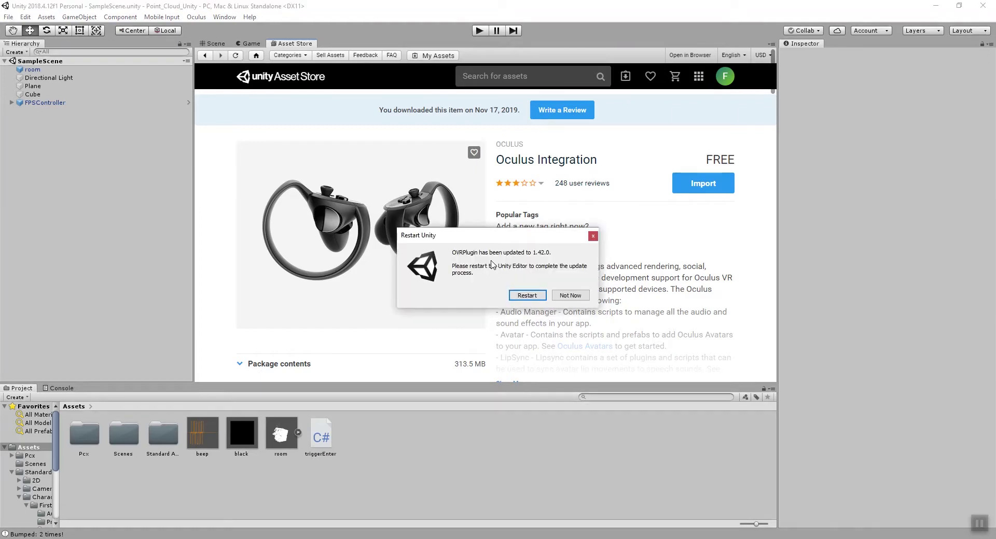
pyautogui.click(524, 297)
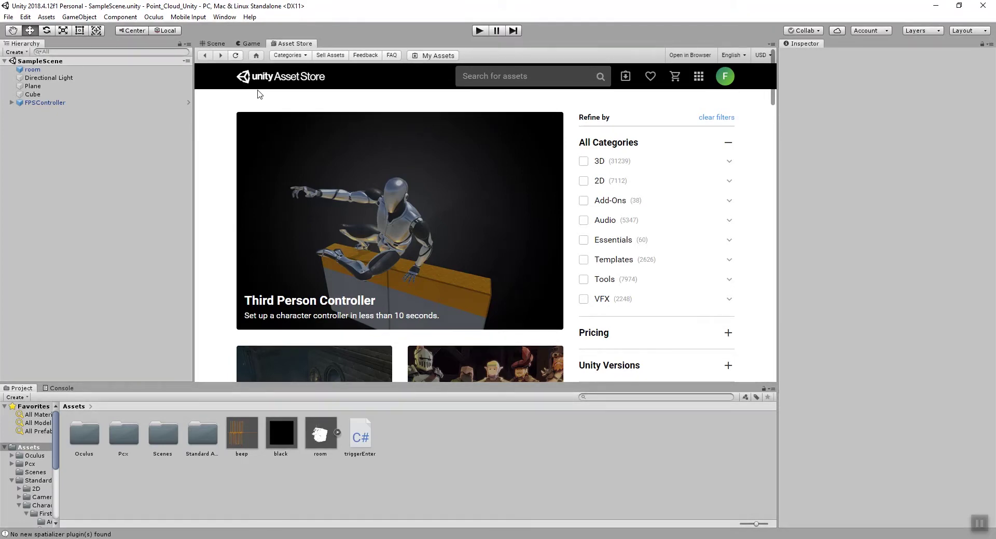
# - Add the OVRPlayerController prefab from Assets/Oculus/VR/Prefabs to SampleScene
pyautogui.click(215, 44)
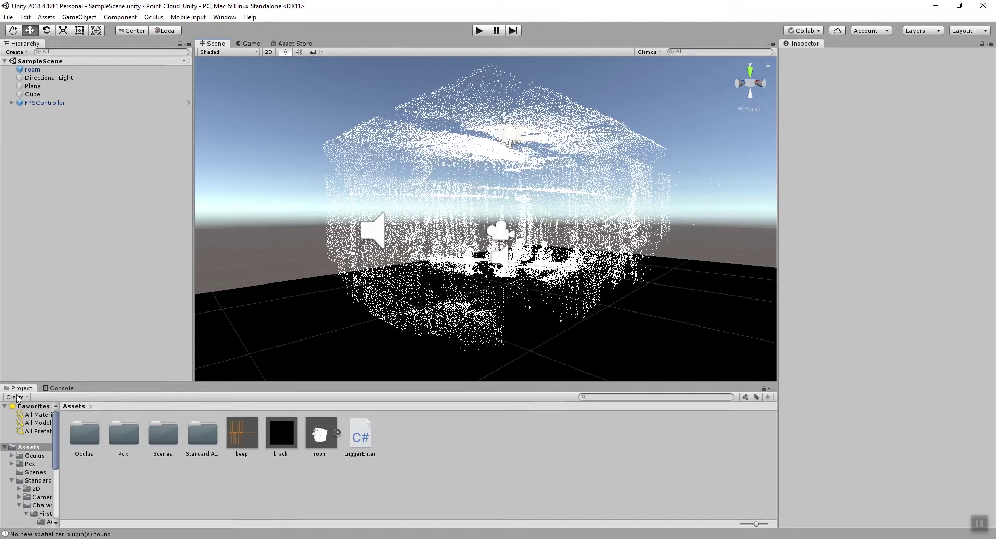
pyautogui.click(92, 460)
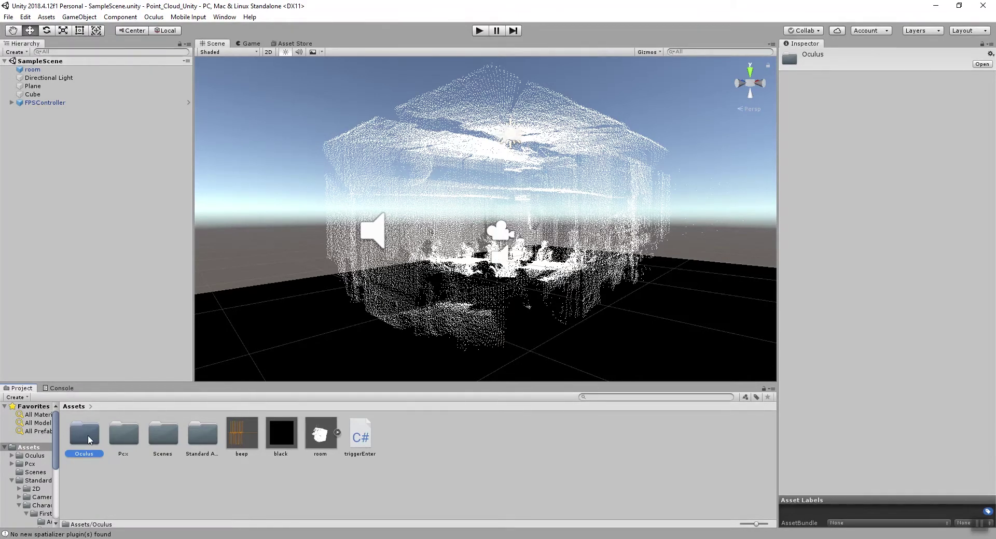
pyautogui.doubleClick(89, 439)
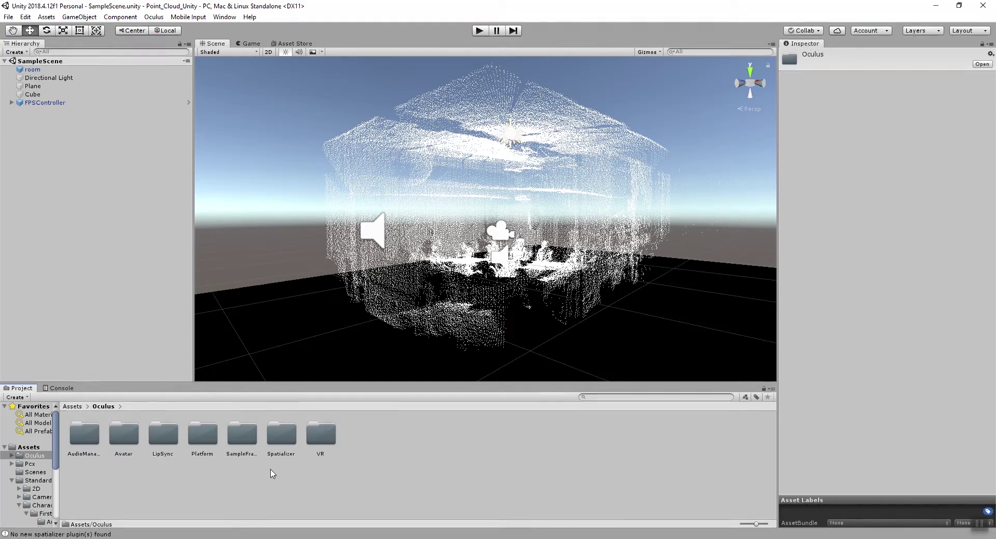
pyautogui.click(326, 437)
pyautogui.doubleClick(326, 437)
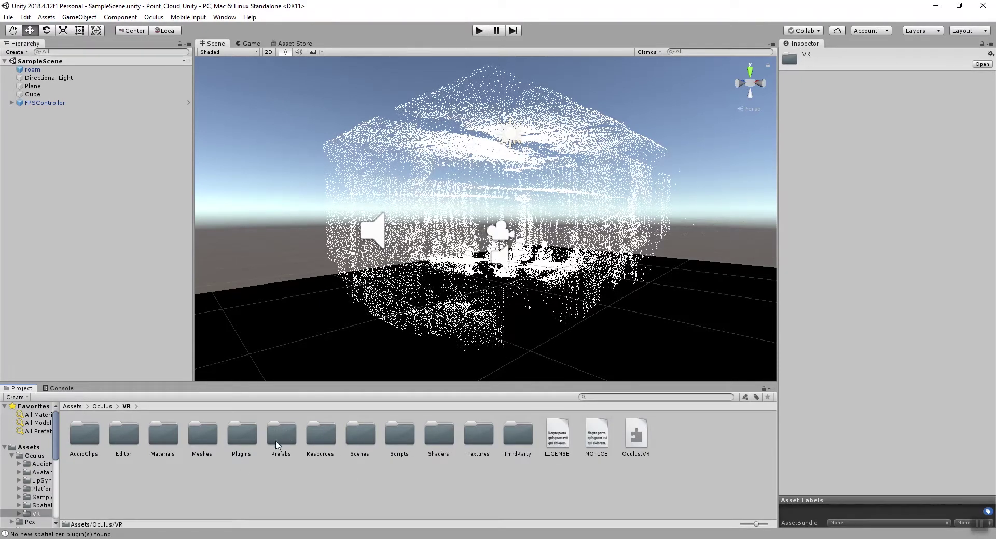
pyautogui.doubleClick(285, 440)
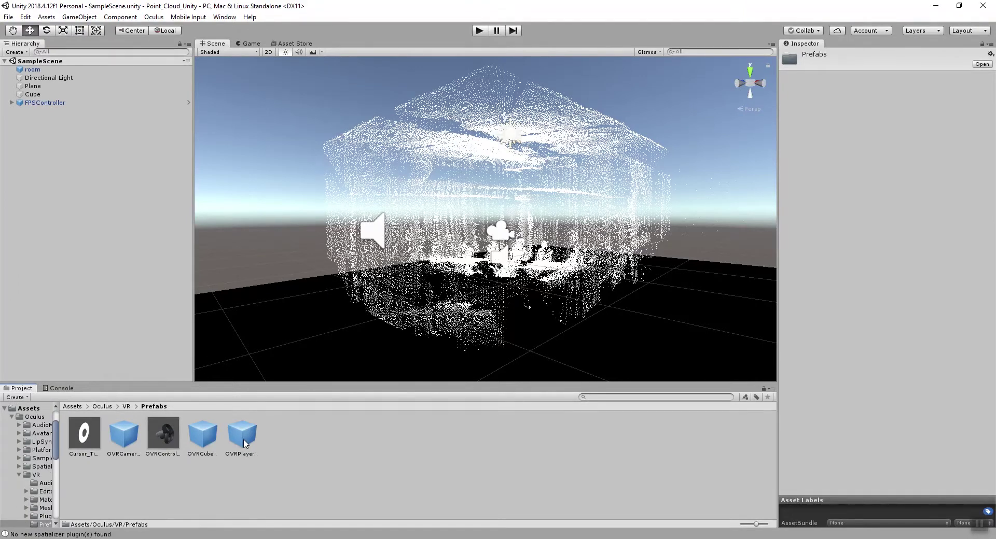
pyautogui.moveTo(245, 443); pyautogui.dragTo(37, 117)
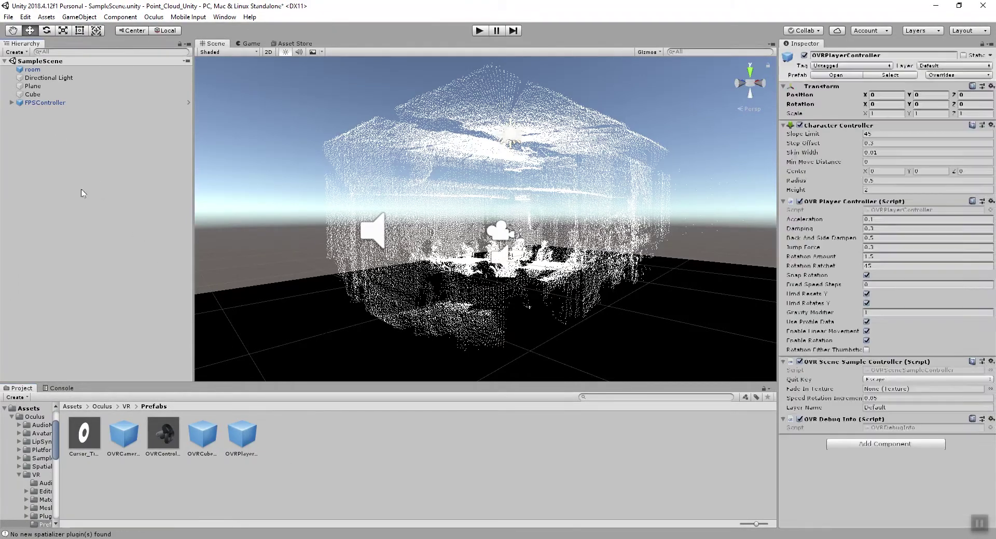
# - Delete the FPSController from SampleScene
pyautogui.click(38, 103)
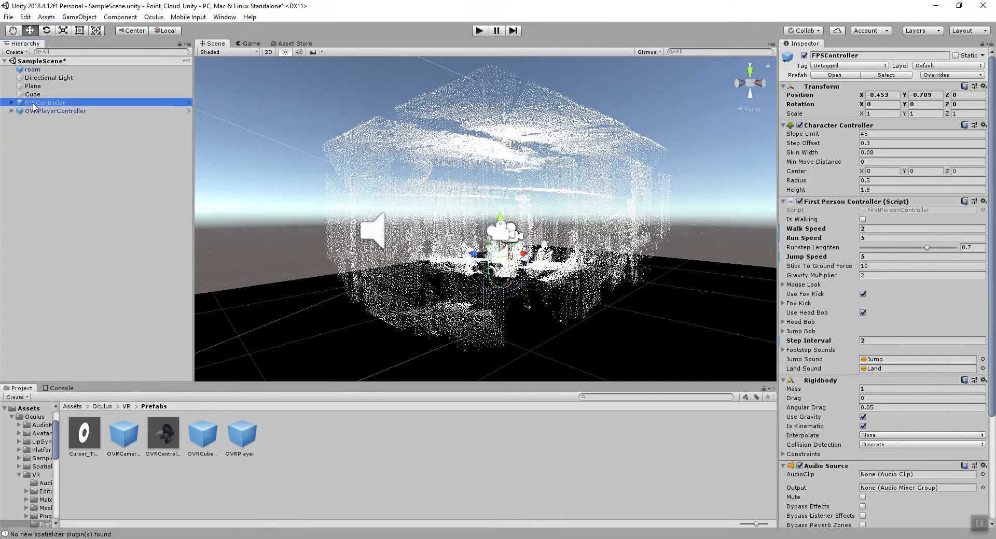
pyautogui.rightClick(33, 107)
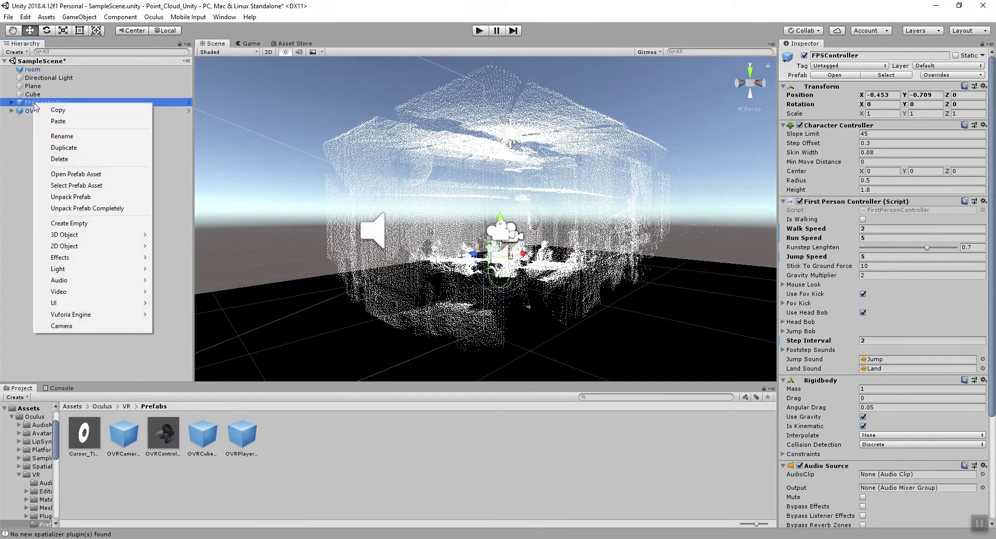
pyautogui.click(63, 160)
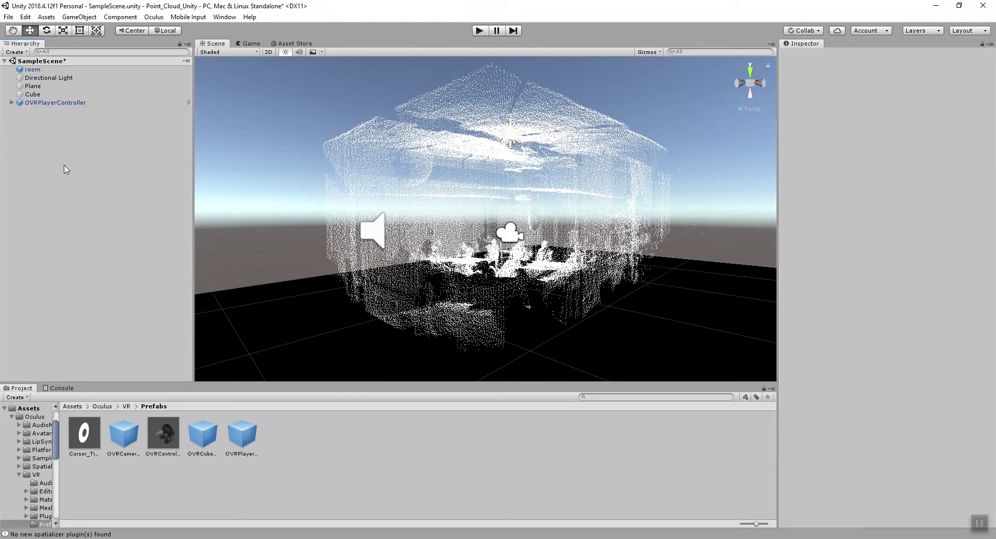
# - Lower the OVRPlayerController inside the room point cloud to a Y position of about -0.6
pyautogui.click(55, 104)
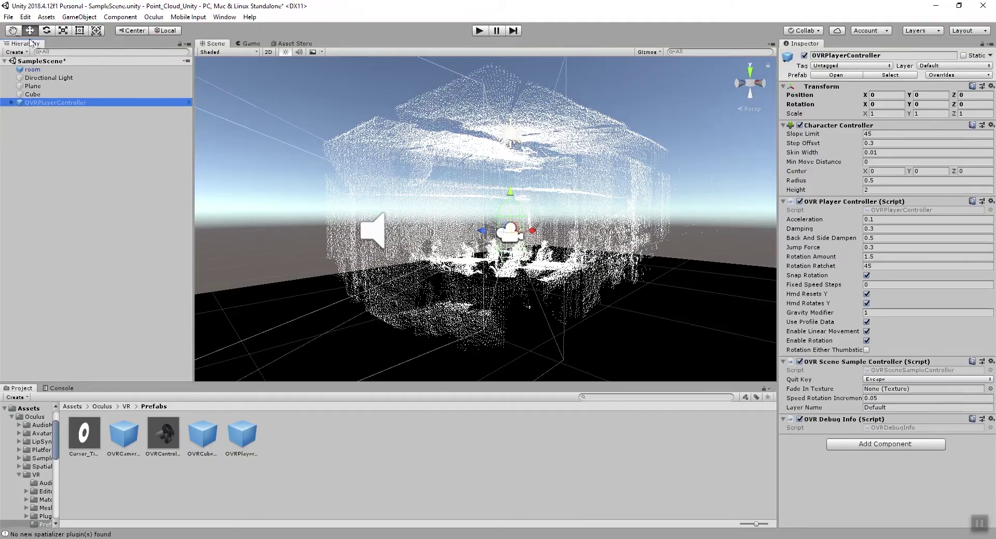
pyautogui.moveTo(449, 185); pyautogui.dragTo(203, 70, button='right')
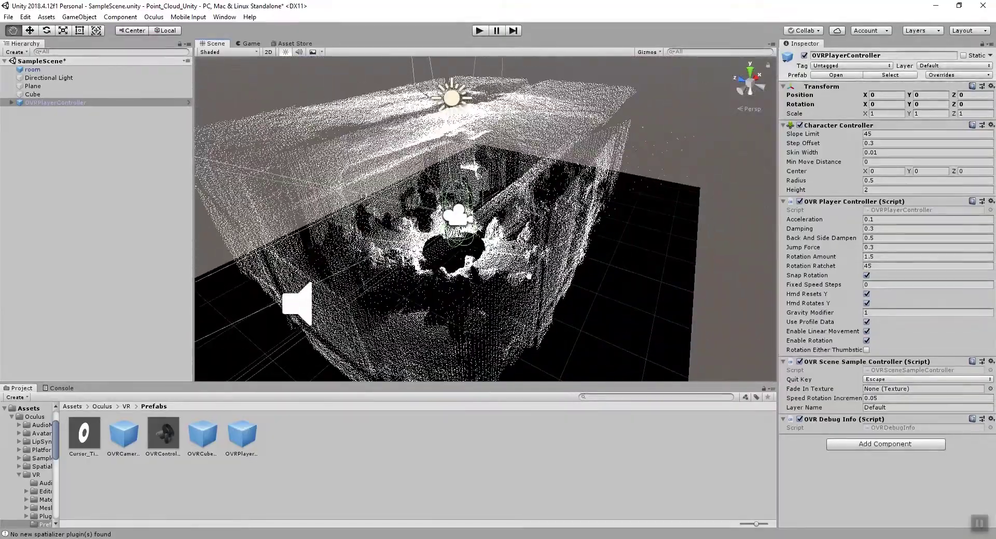
pyautogui.scroll(5, 481, 266)
pyautogui.scroll(2, 481, 265)
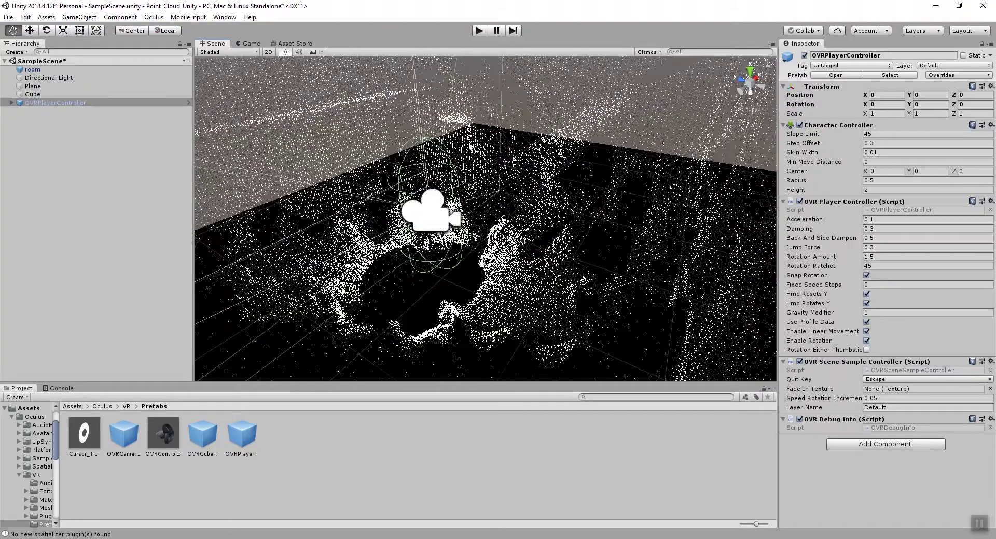
pyautogui.click(29, 30)
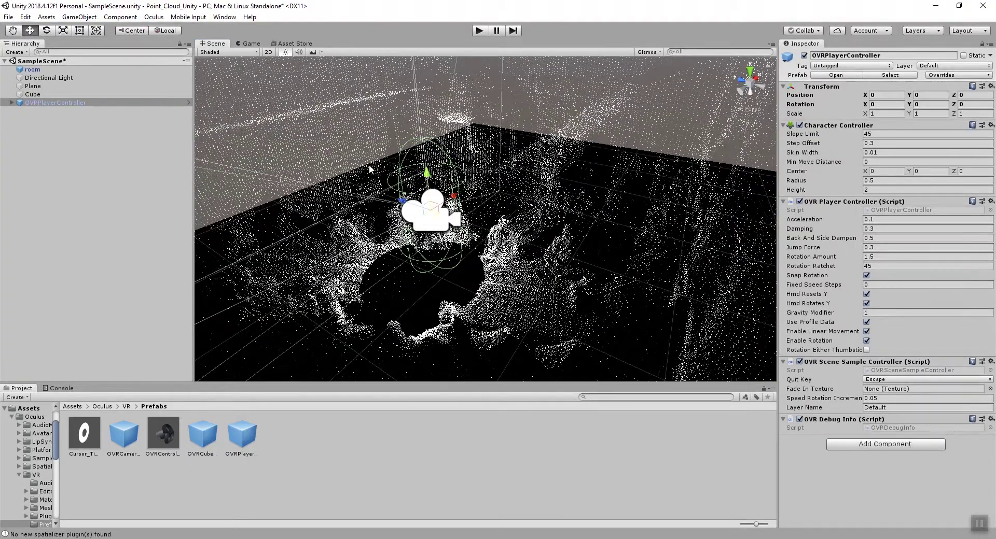
pyautogui.moveTo(426, 173); pyautogui.dragTo(427, 210)
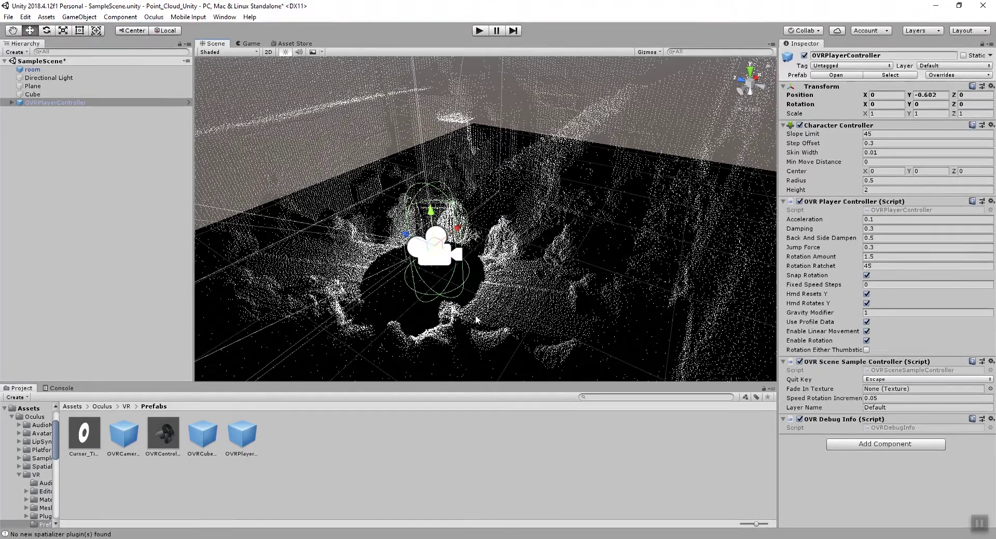
# - From a top view, centre the OVRPlayerController in the room's circular gap at about X -0.37 and Z -0.03
pyautogui.click(751, 72)
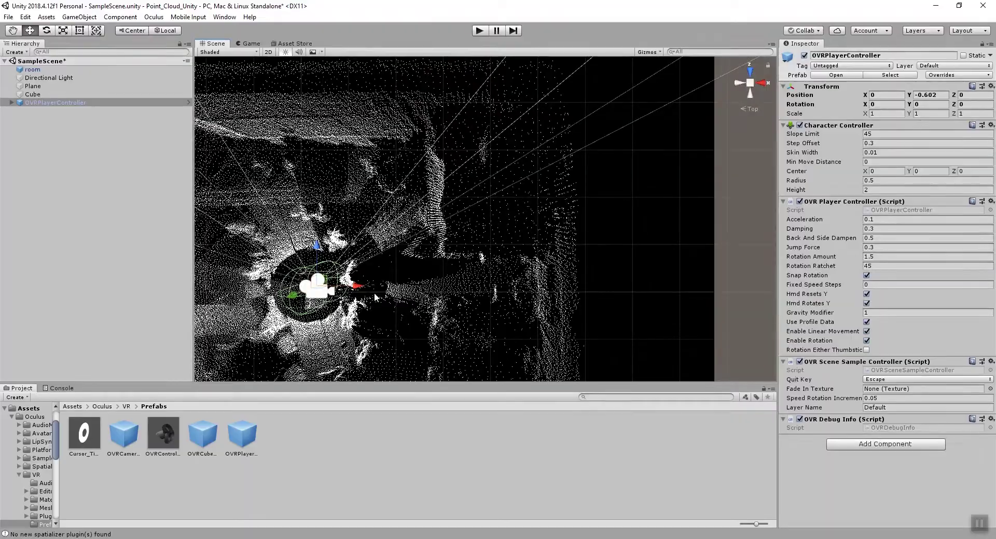
pyautogui.moveTo(376, 297); pyautogui.dragTo(498, 279, button='middle')
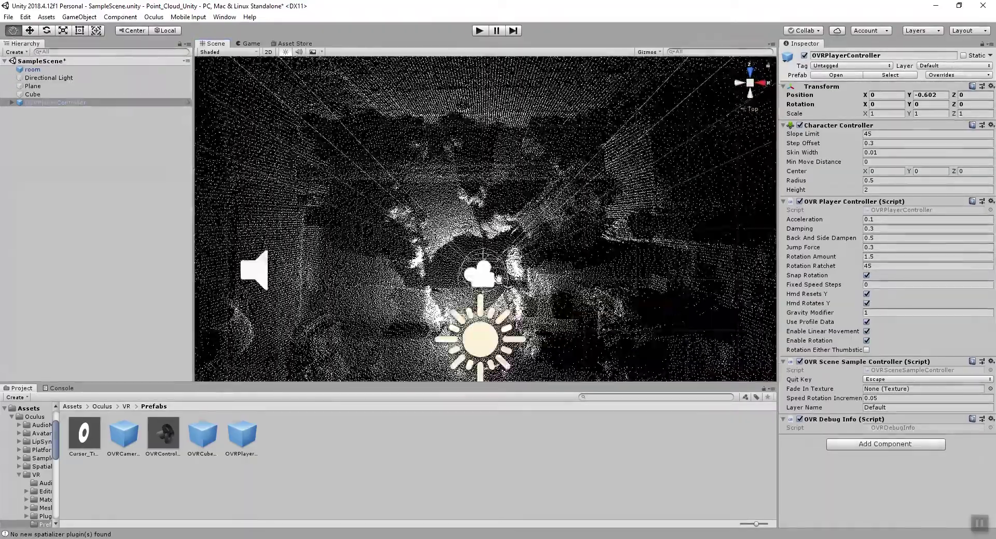
pyautogui.scroll(5, 498, 279)
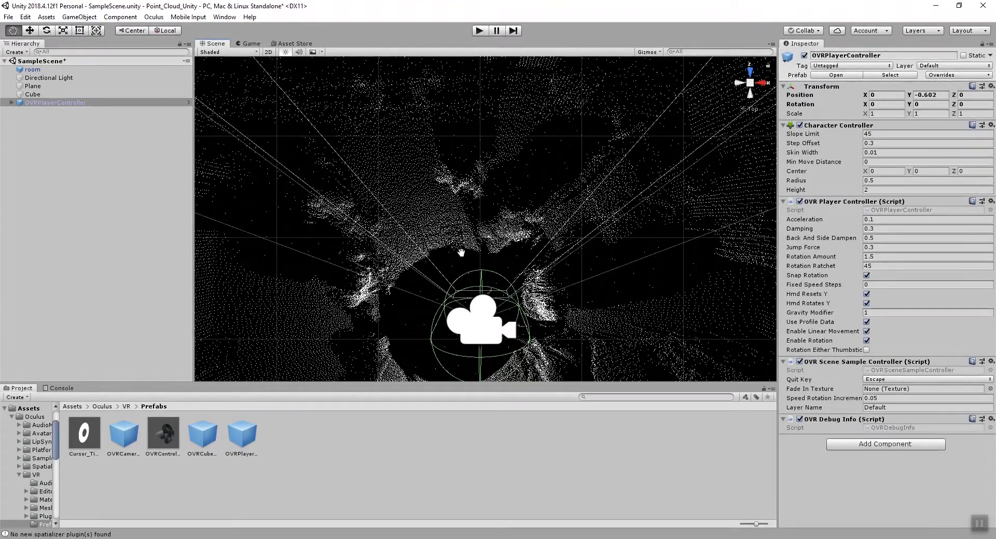
pyautogui.moveTo(461, 252); pyautogui.dragTo(489, 198, button='middle')
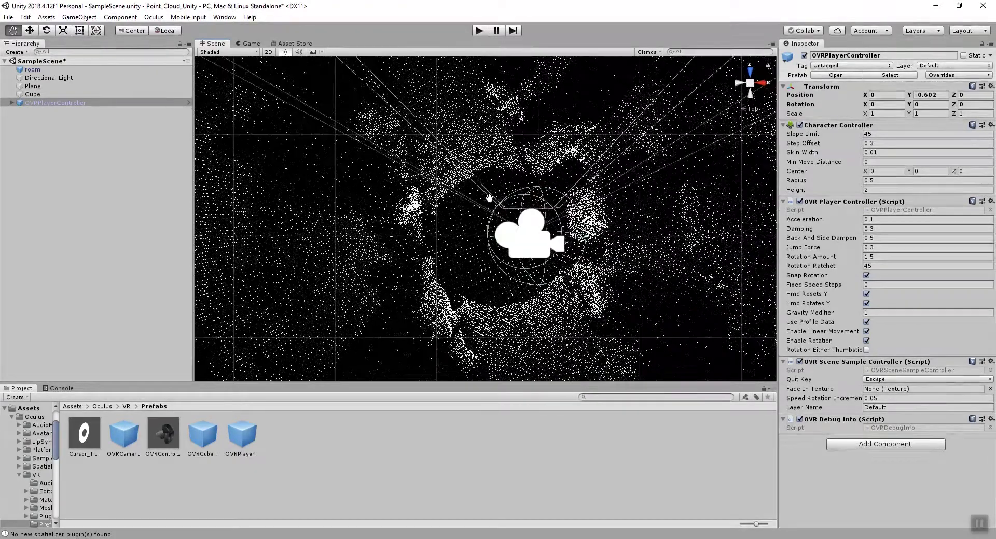
pyautogui.press('w')
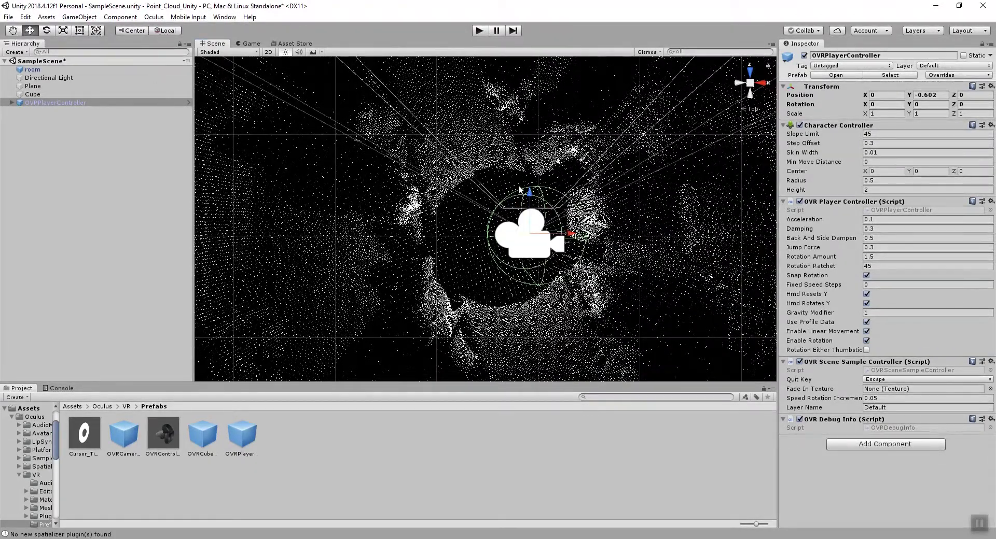
pyautogui.moveTo(569, 233); pyautogui.dragTo(538, 234)
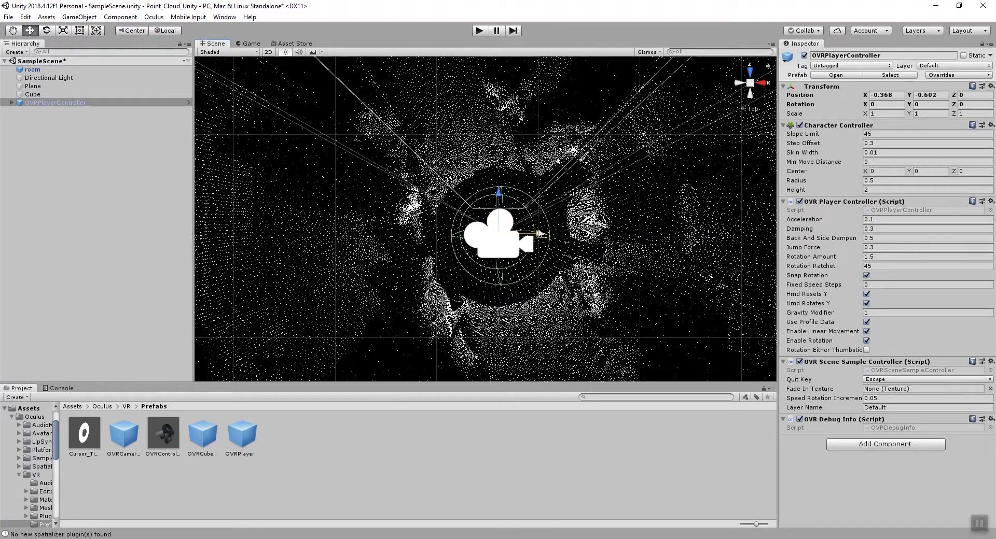
pyautogui.moveTo(498, 193); pyautogui.dragTo(499, 197)
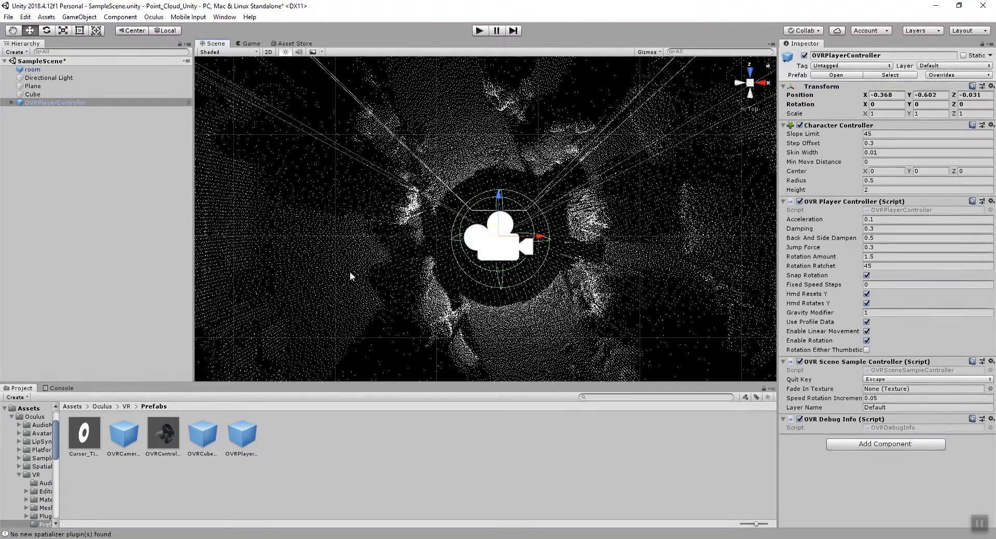
# - Set the LeftEyeAnchor camera under OVRCameraRig's TrackingSpace to clear with a solid black background
pyautogui.click(12, 103)
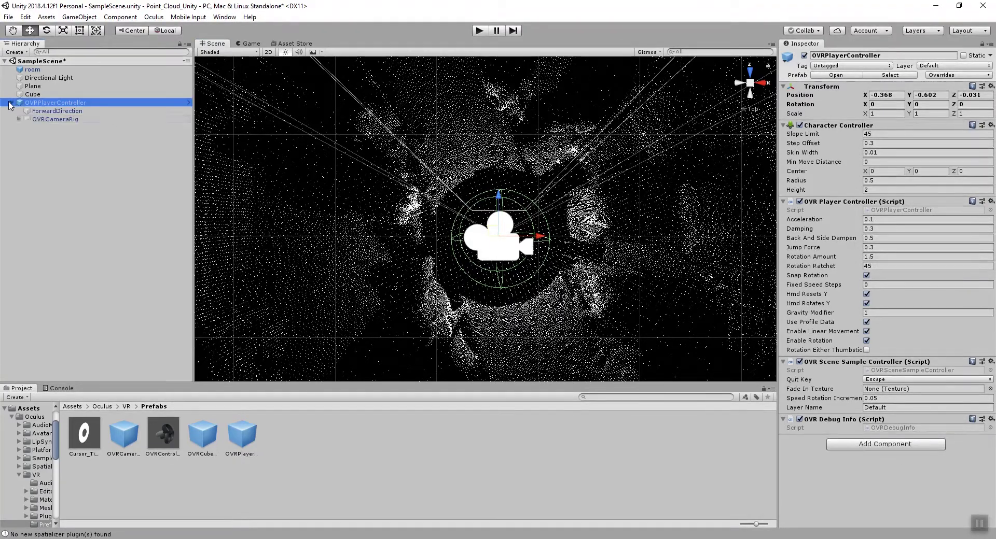
pyautogui.click(18, 119)
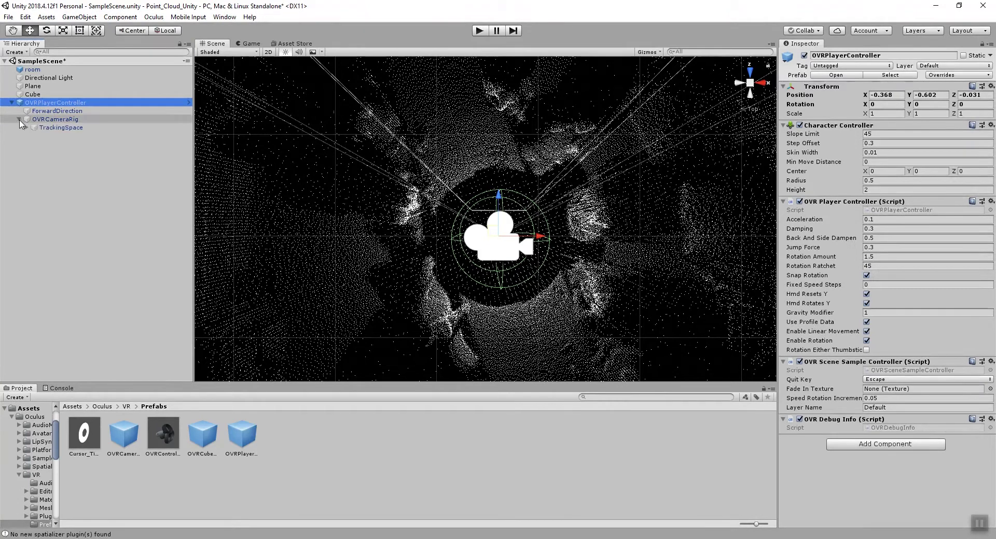
pyautogui.click(26, 127)
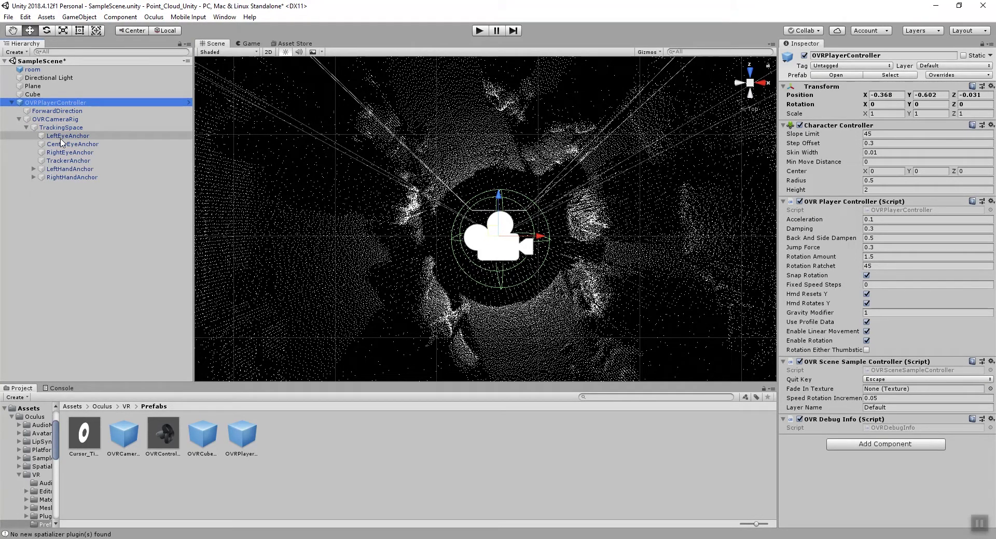
pyautogui.click(60, 136)
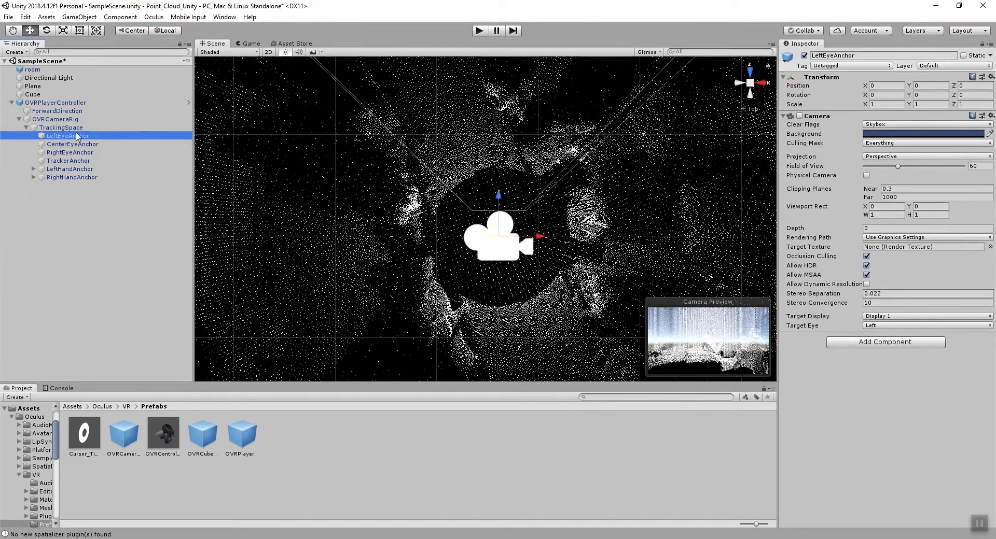
pyautogui.click(51, 137)
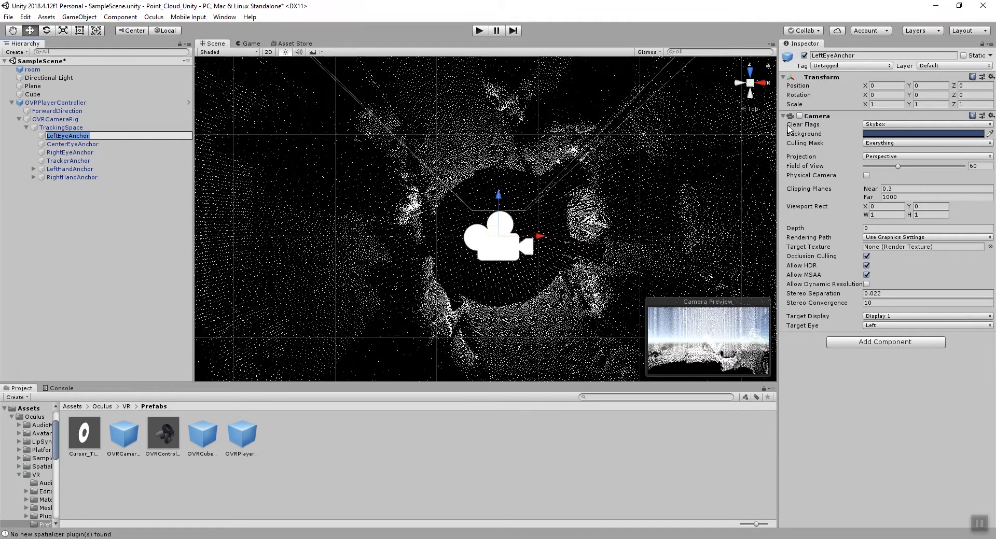
pyautogui.click(878, 125)
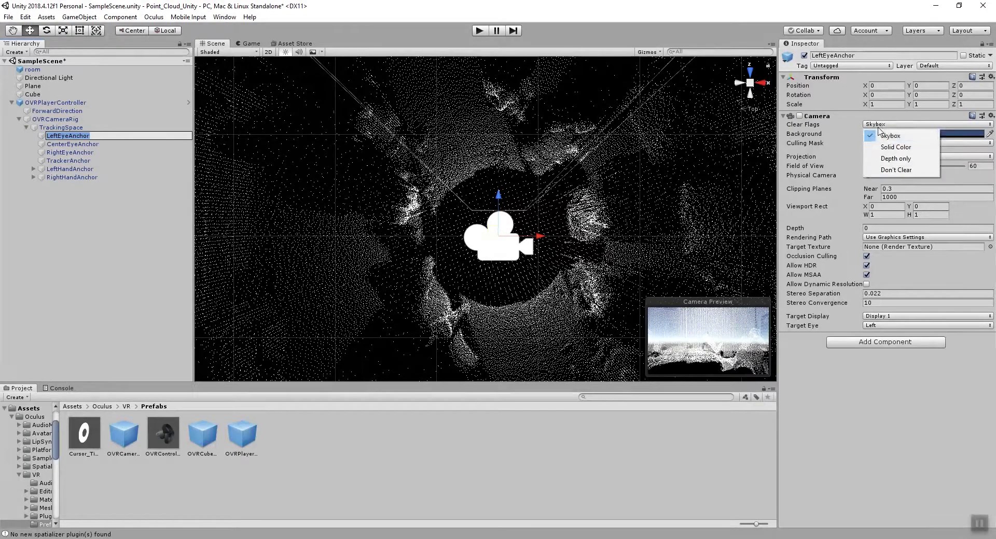
pyautogui.click(884, 148)
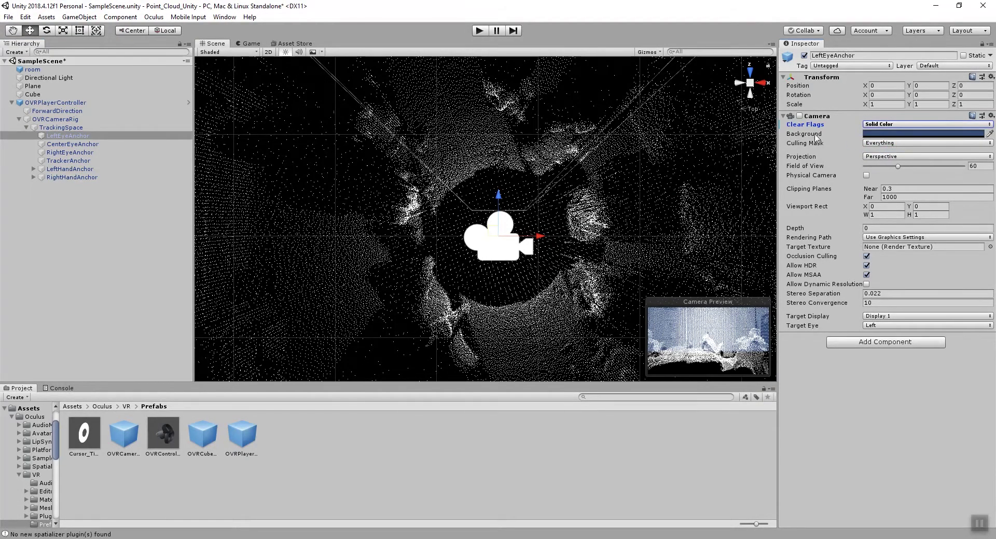
pyautogui.click(884, 135)
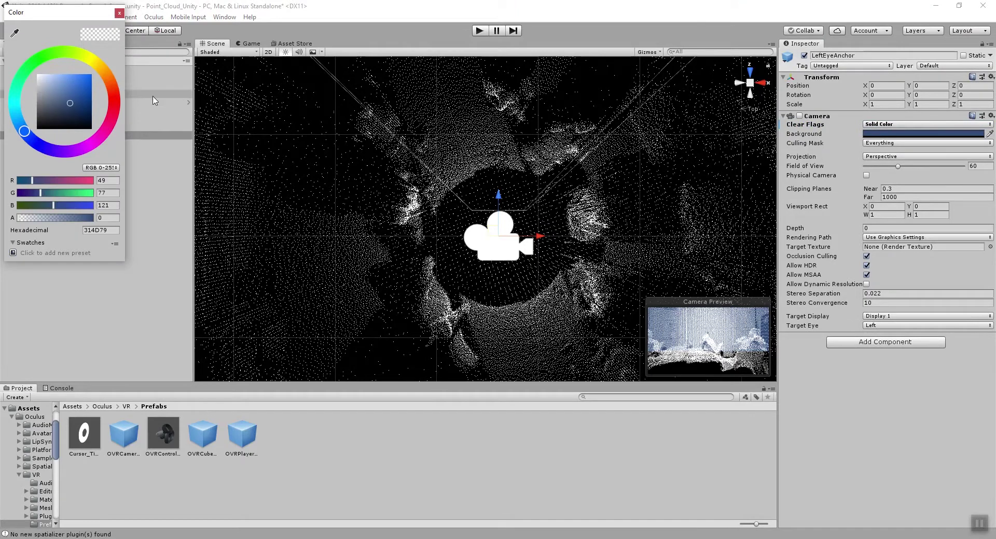
pyautogui.moveTo(70, 101); pyautogui.dragTo(104, 146)
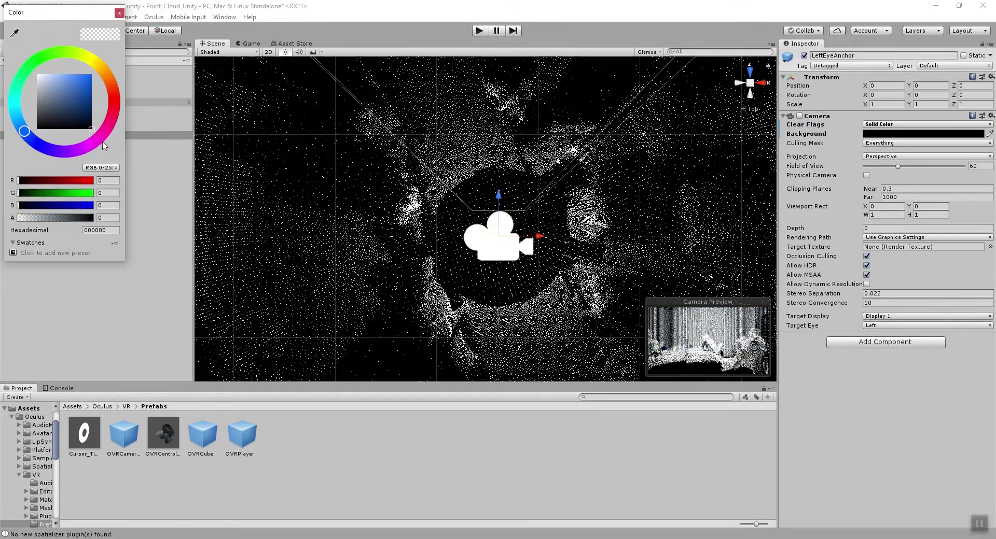
pyautogui.click(120, 13)
# - Set the CenterEyeAnchor camera's clear flags to Solid Color and its background to black
pyautogui.click(74, 144)
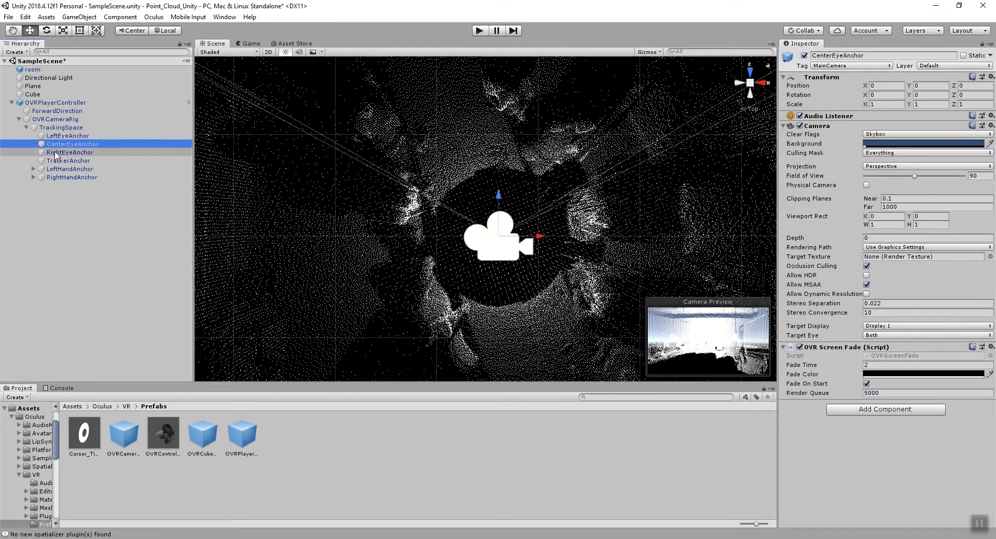
pyautogui.click(892, 134)
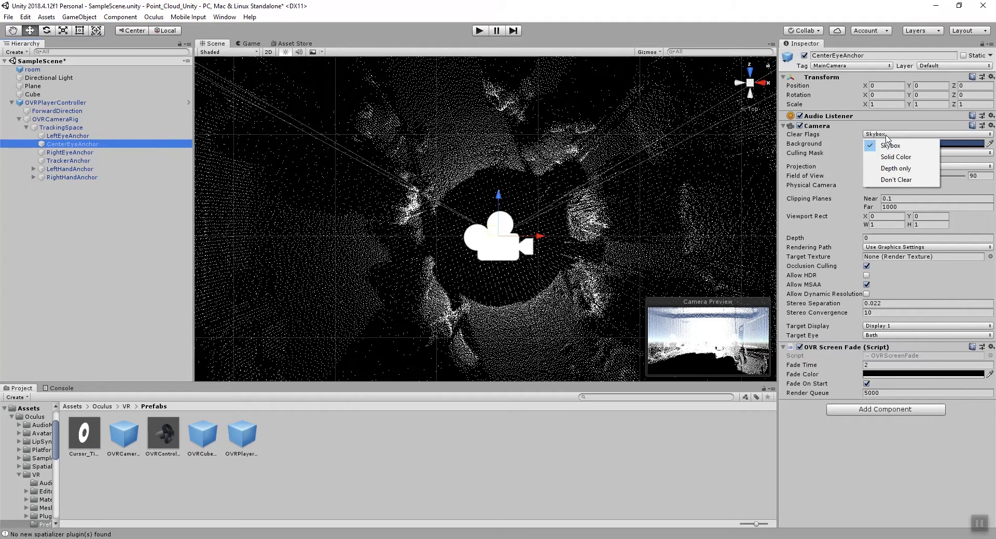
pyautogui.click(890, 152)
pyautogui.click(923, 144)
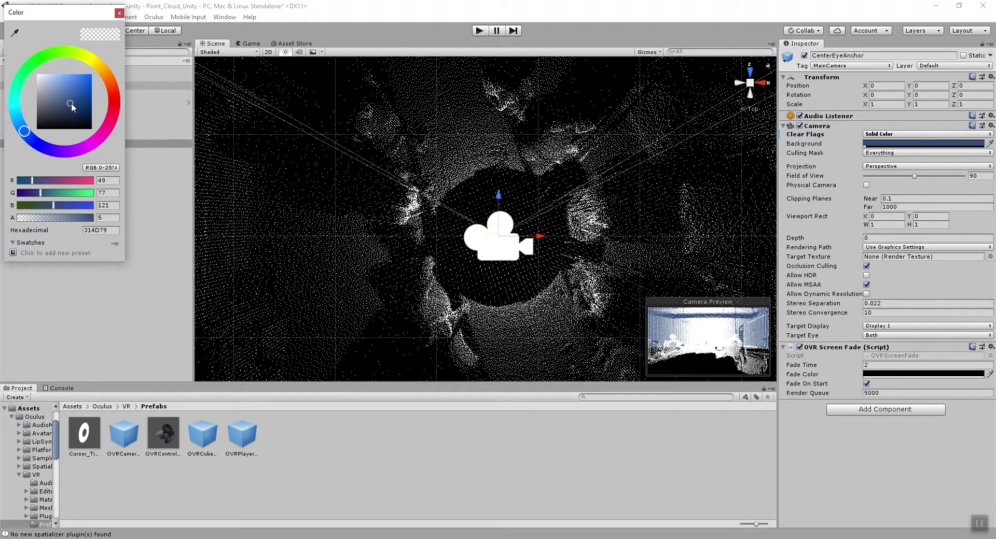
pyautogui.moveTo(71, 102); pyautogui.dragTo(91, 130)
pyautogui.click(120, 13)
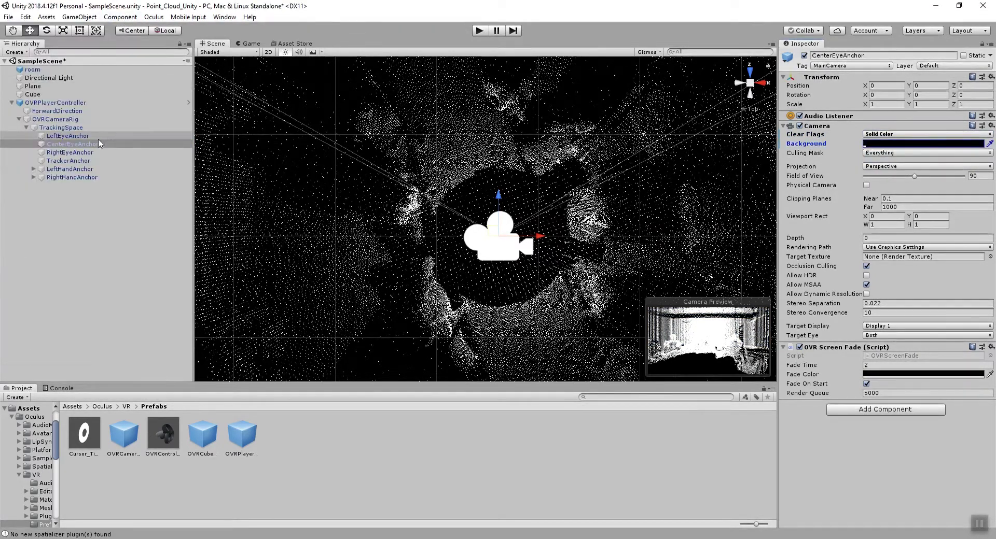
# - Set the RightEyeAnchor camera's clear flags to Solid Color with a black background (000000)
pyautogui.click(70, 152)
pyautogui.click(882, 125)
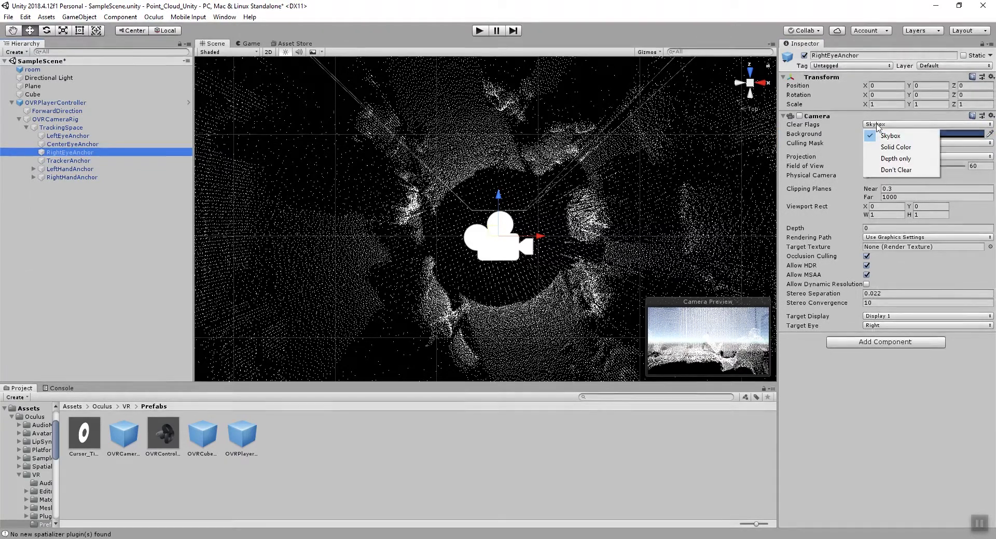
pyautogui.click(880, 150)
pyautogui.click(923, 133)
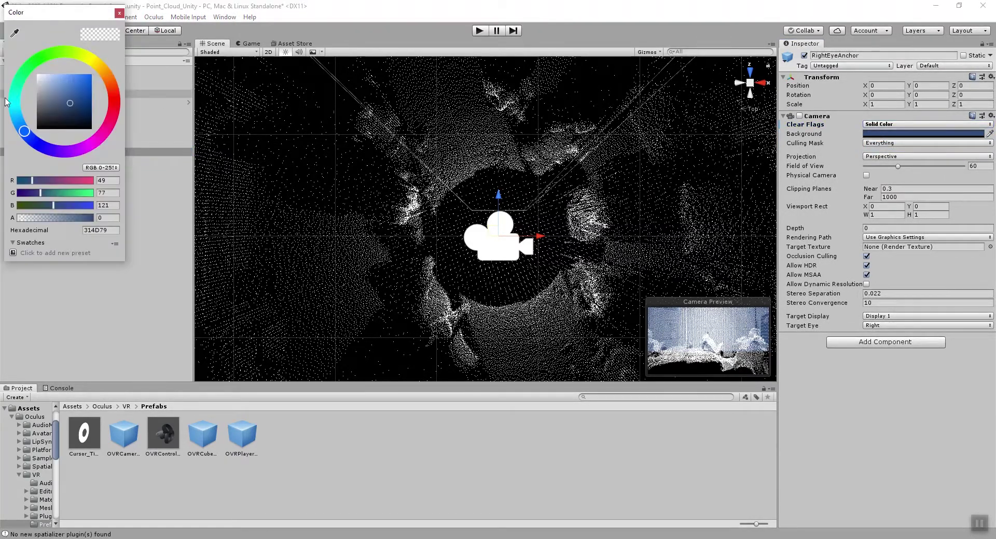
pyautogui.moveTo(73, 103); pyautogui.dragTo(67, 124)
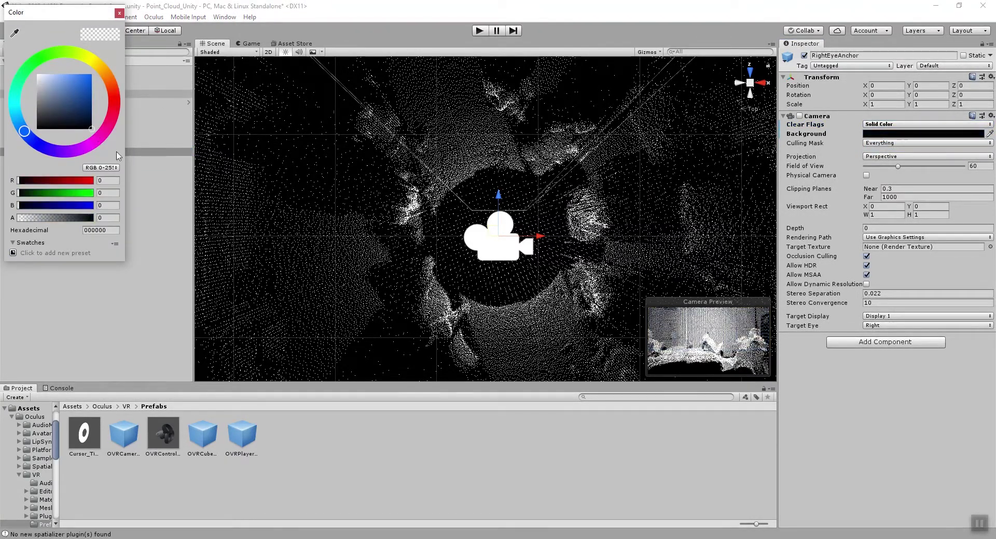
pyautogui.click(119, 13)
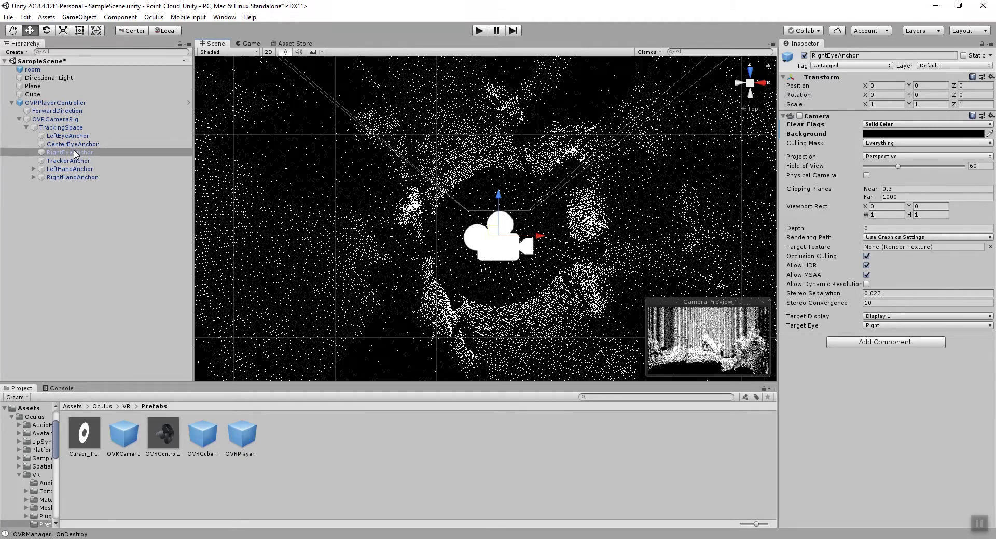
# - Assign the OVRPlayerController as the target of the Cube's Trigger Enter script
pyautogui.click(36, 95)
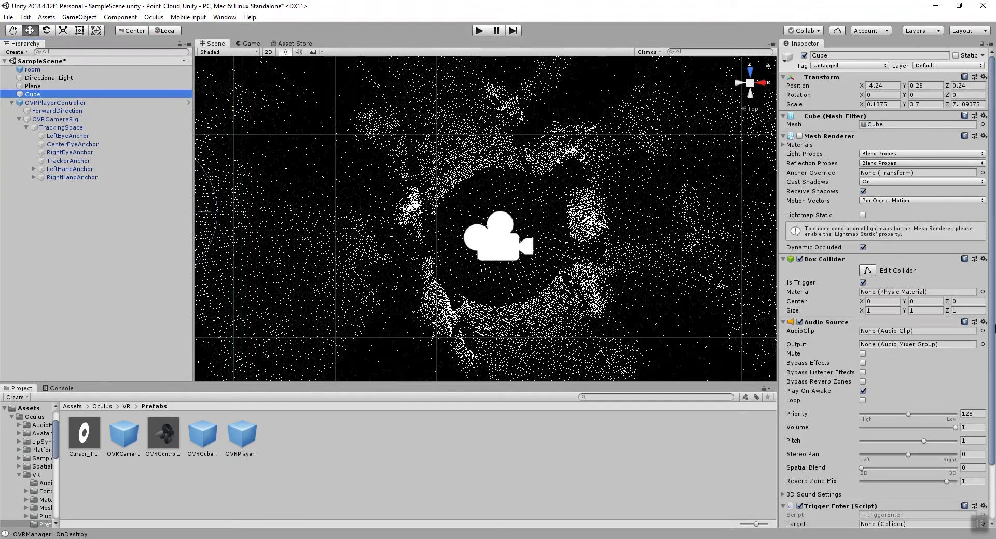
pyautogui.scroll(-3, 913, 394)
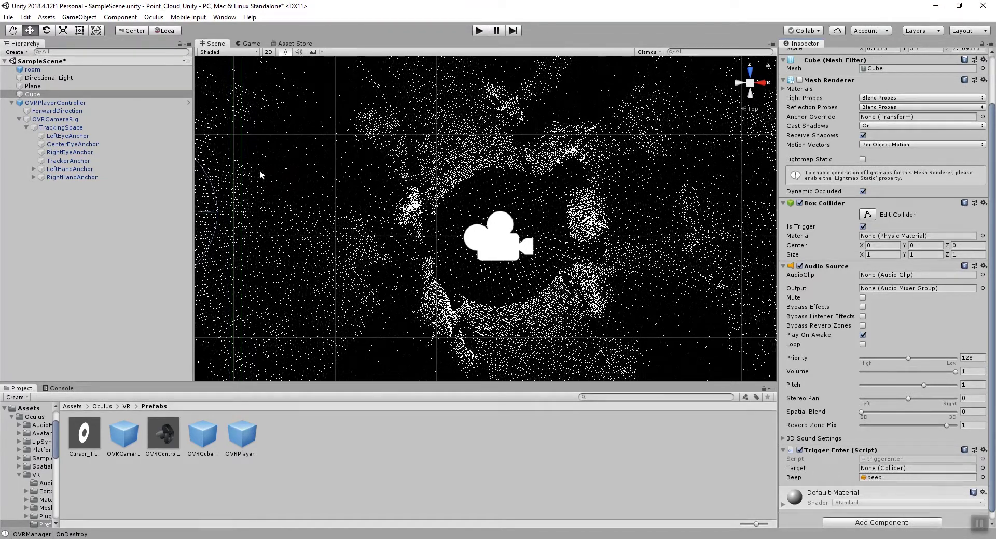
pyautogui.moveTo(44, 103); pyautogui.dragTo(879, 471)
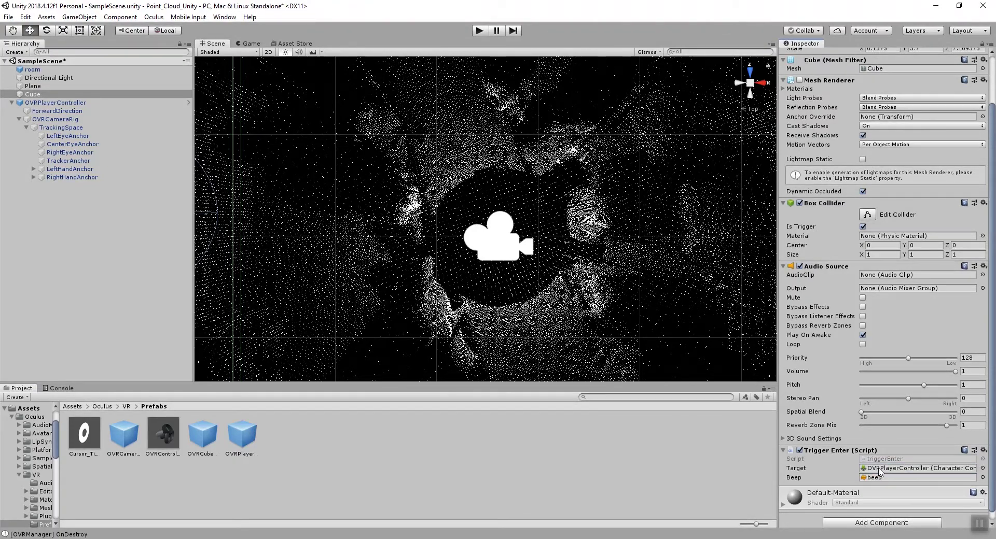
# - Check the Cube trigger's placement at the room wall, run the scene in play mode to test it, and stop it
pyautogui.click(13, 31)
pyautogui.moveTo(394, 220); pyautogui.dragTo(585, 204)
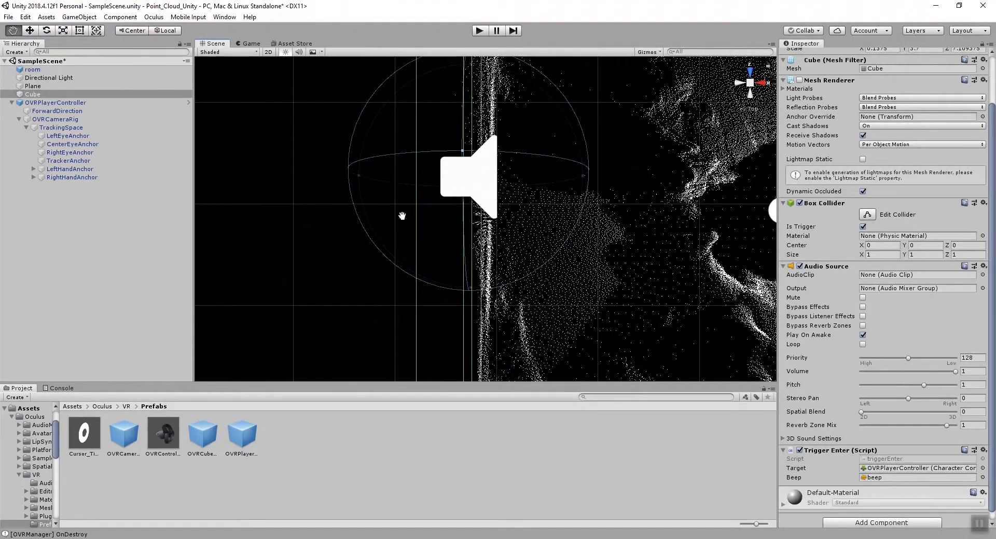
pyautogui.moveTo(616, 257); pyautogui.dragTo(557, 254)
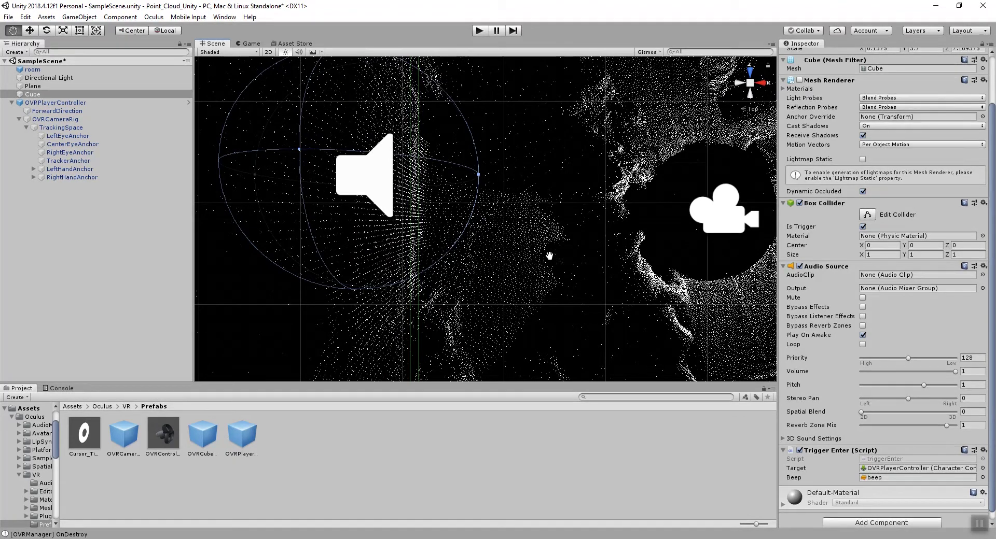
pyautogui.click(479, 31)
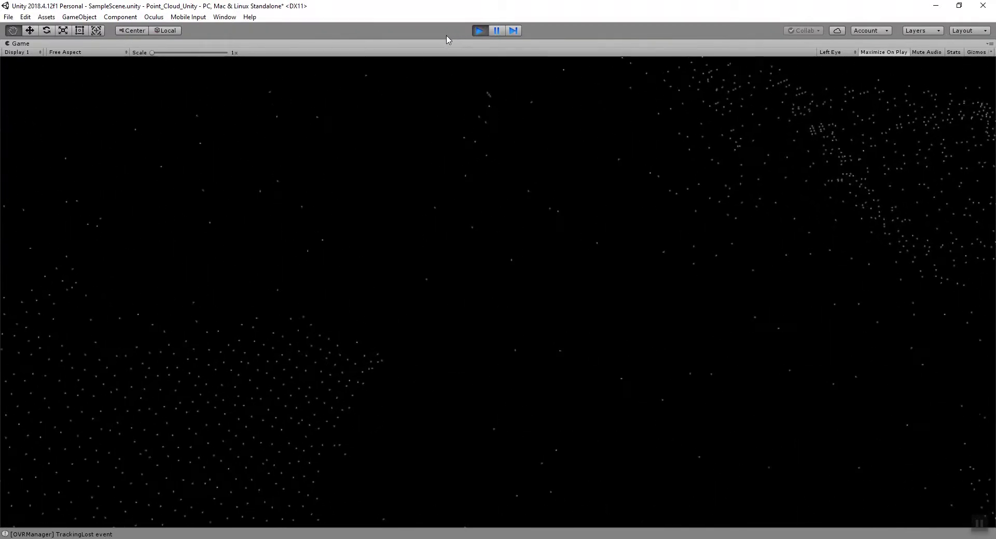
pyautogui.click(478, 31)
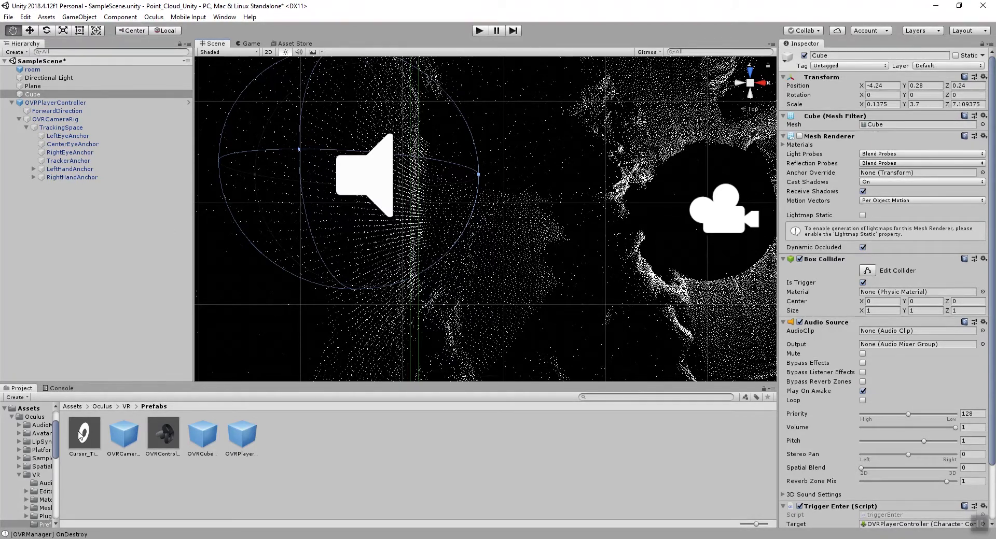
# - Add the LocalAvatar prefab from Assets/Oculus/Avatar/Content/Prefabs to the scene as a child of the OVRCameraRig's TrackingSpace
pyautogui.click(73, 407)
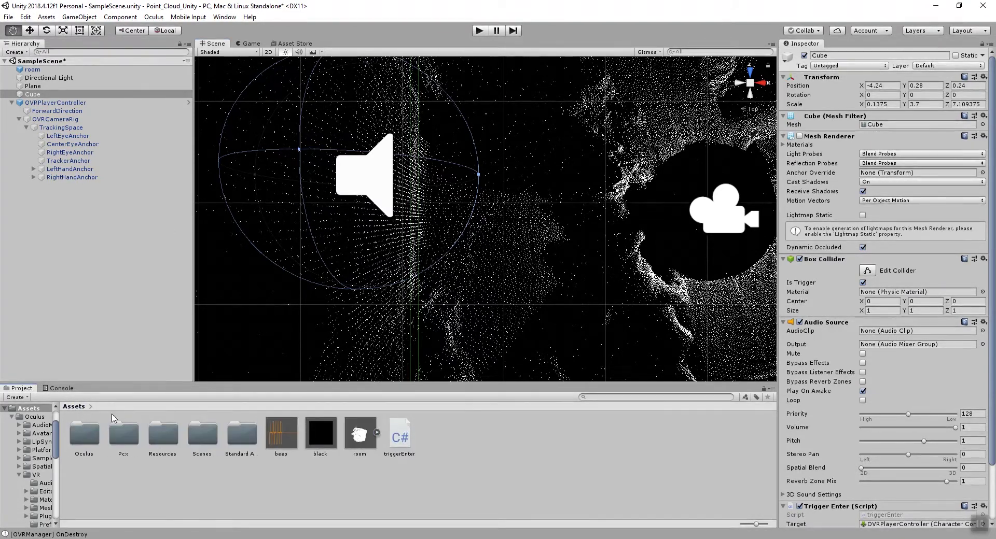
pyautogui.click(87, 438)
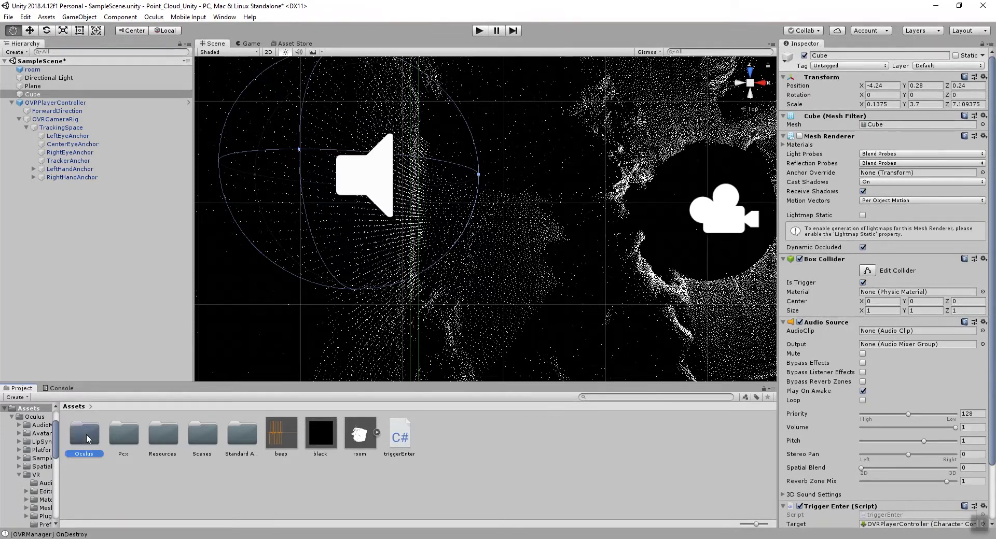
pyautogui.doubleClick(87, 438)
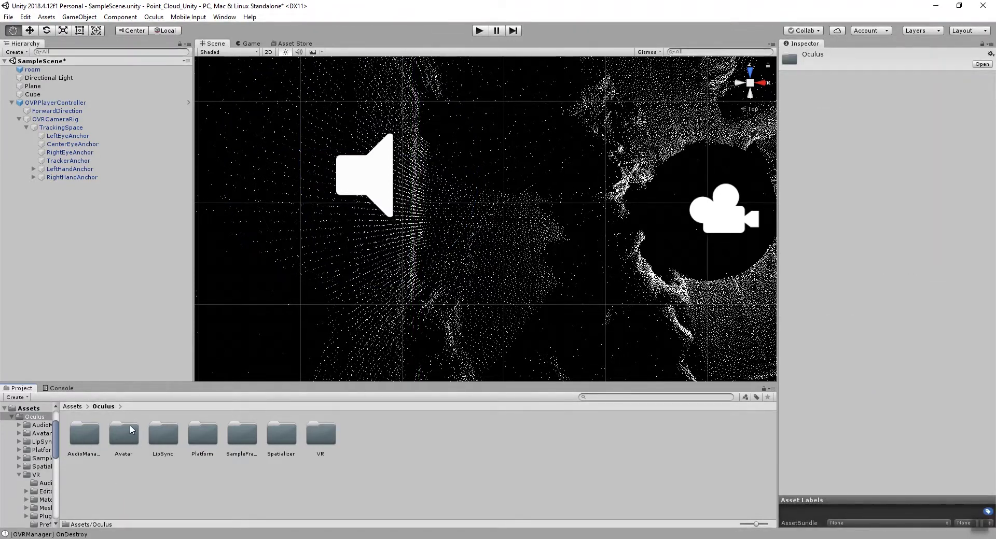
pyautogui.doubleClick(130, 430)
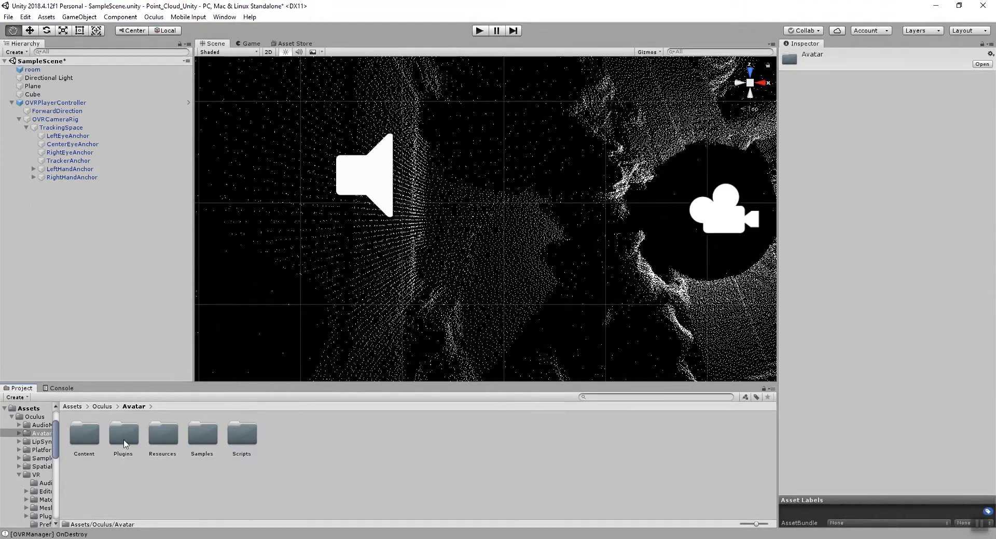
pyautogui.doubleClick(86, 437)
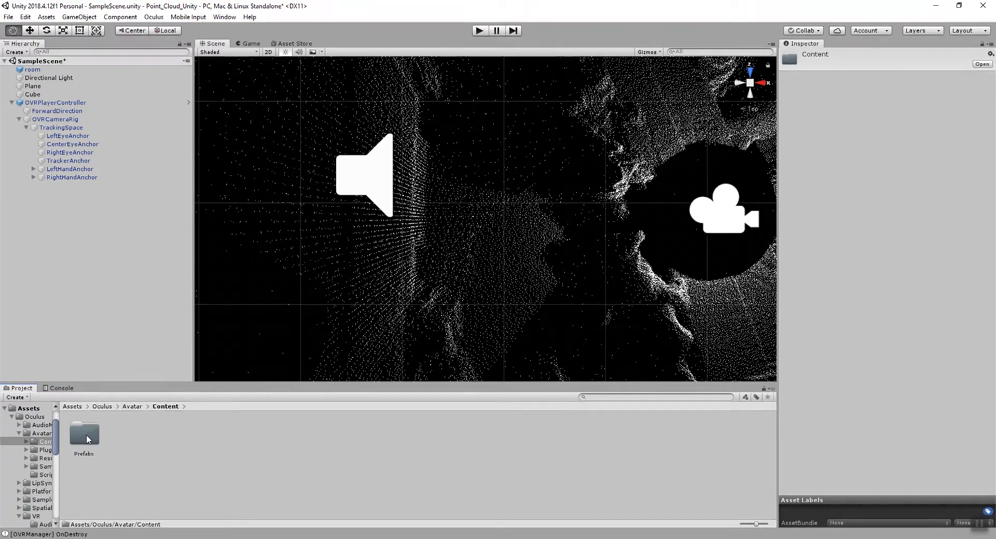
pyautogui.doubleClick(87, 440)
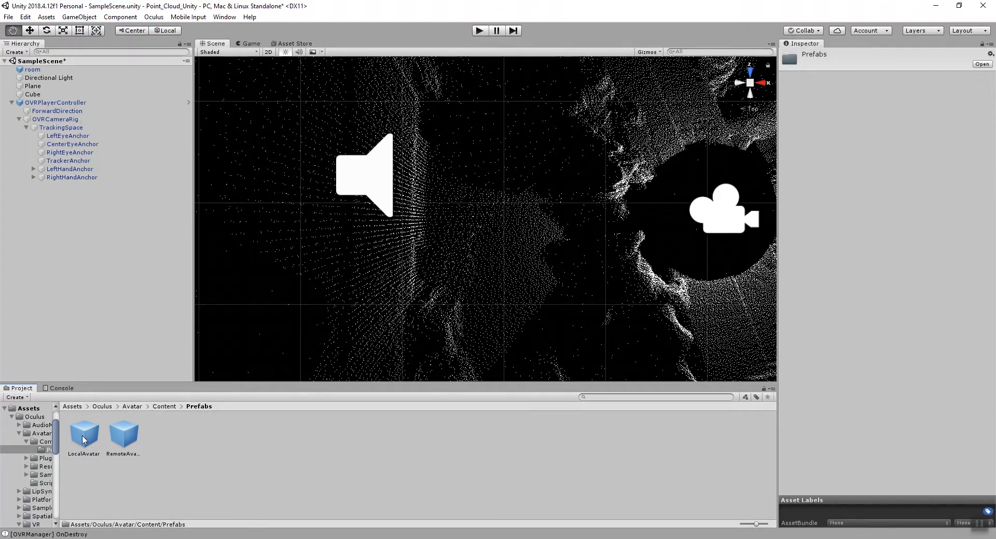
pyautogui.click(84, 439)
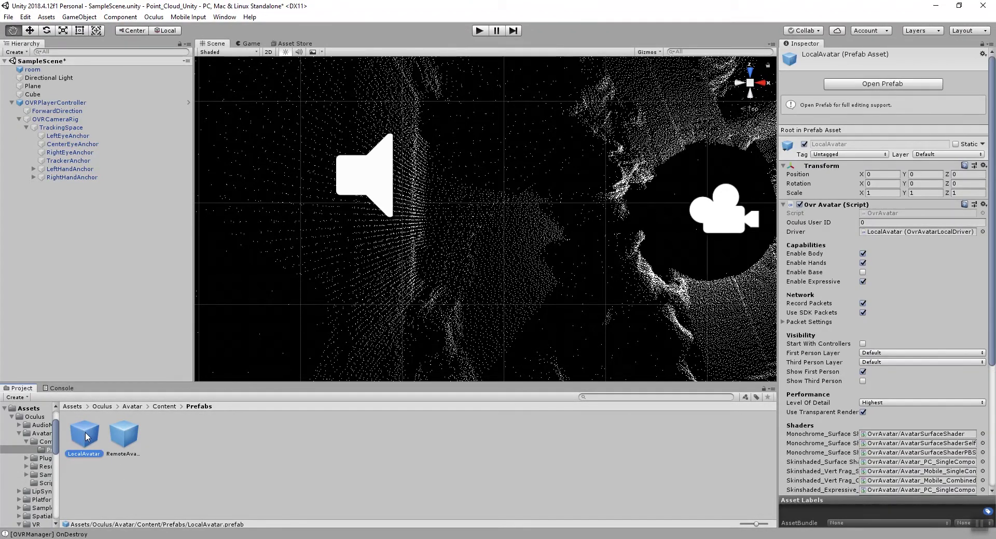
pyautogui.moveTo(87, 437); pyautogui.dragTo(69, 136)
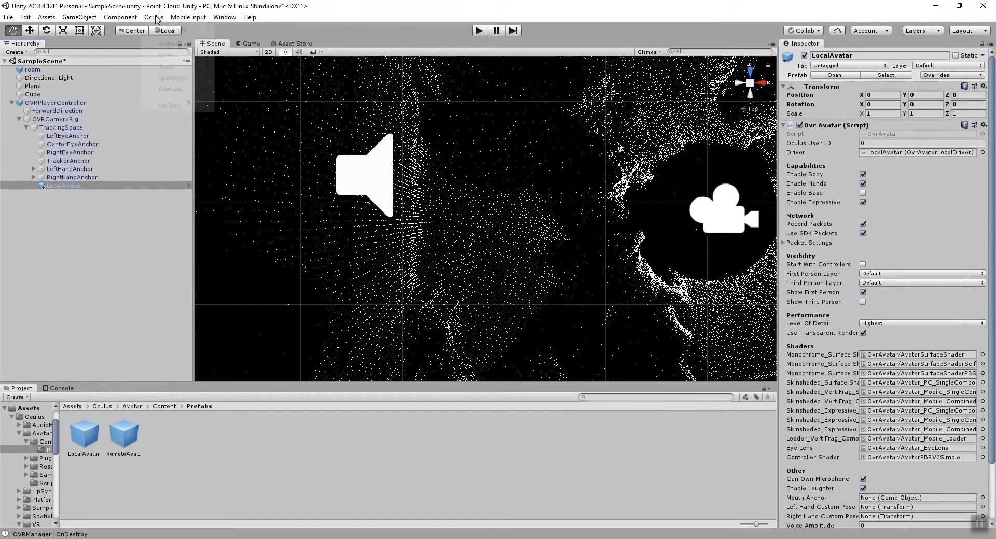
# - Set the Oculus Rift App Id to 1 in the Oculus Avatar settings and test the scene in play mode
pyautogui.click(154, 17)
pyautogui.moveTo(159, 45)
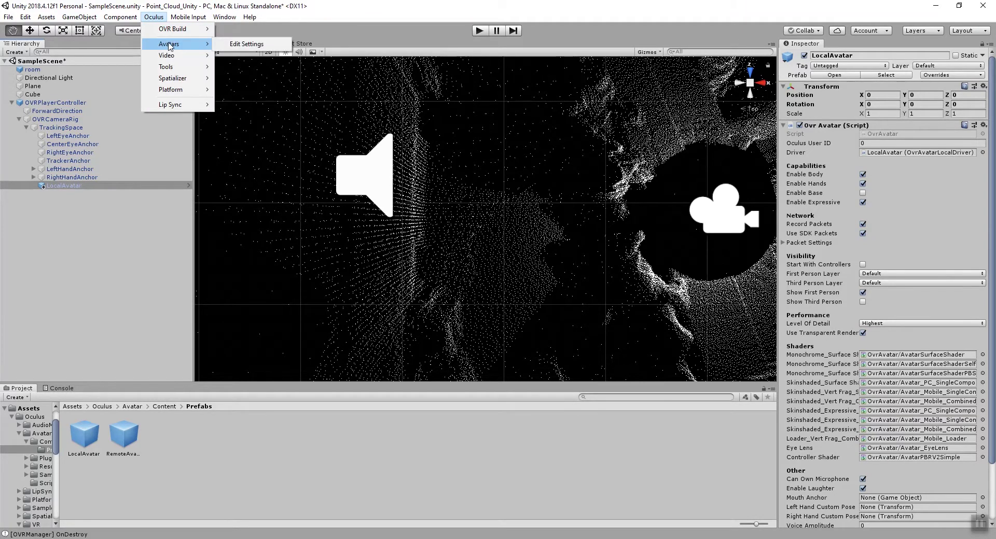
pyautogui.click(247, 44)
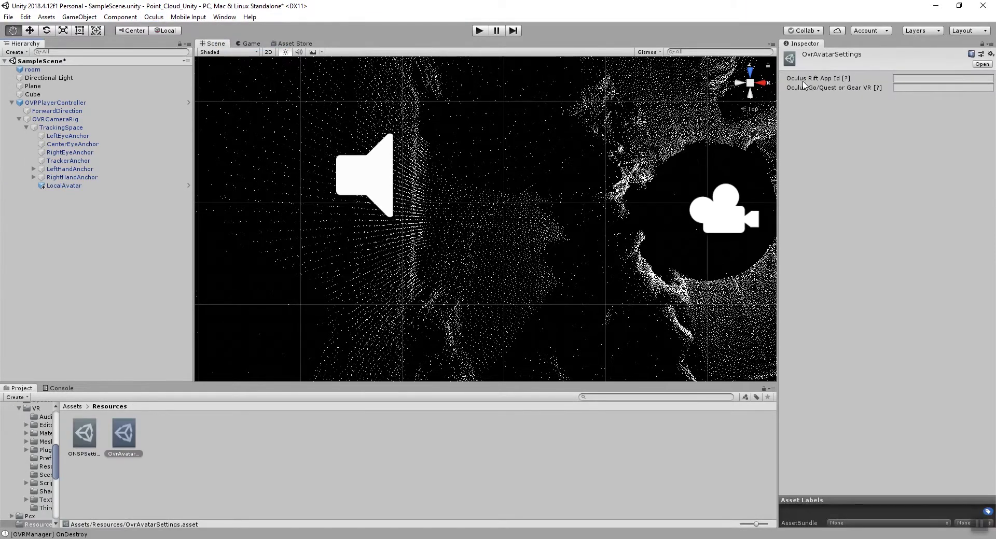
pyautogui.click(901, 77)
pyautogui.write('1')
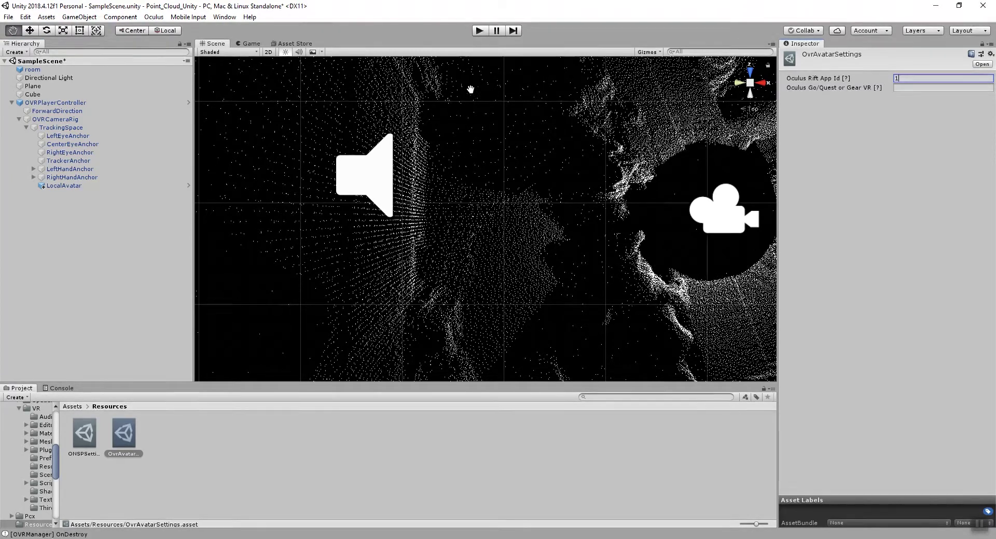
pyautogui.click(479, 31)
# - Add the open SampleScene to the scenes included in the PC, Mac & Linux Standalone build
pyautogui.click(8, 17)
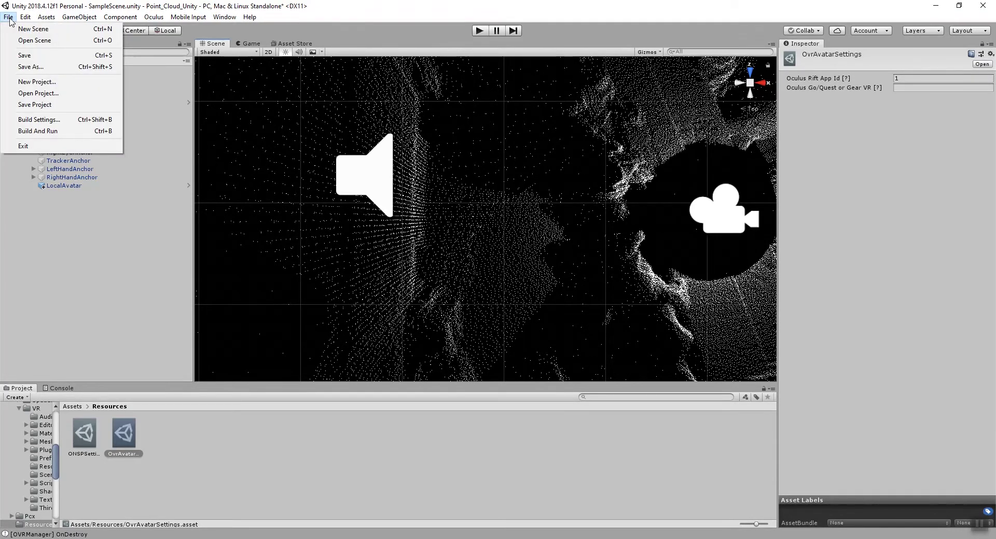
pyautogui.click(35, 121)
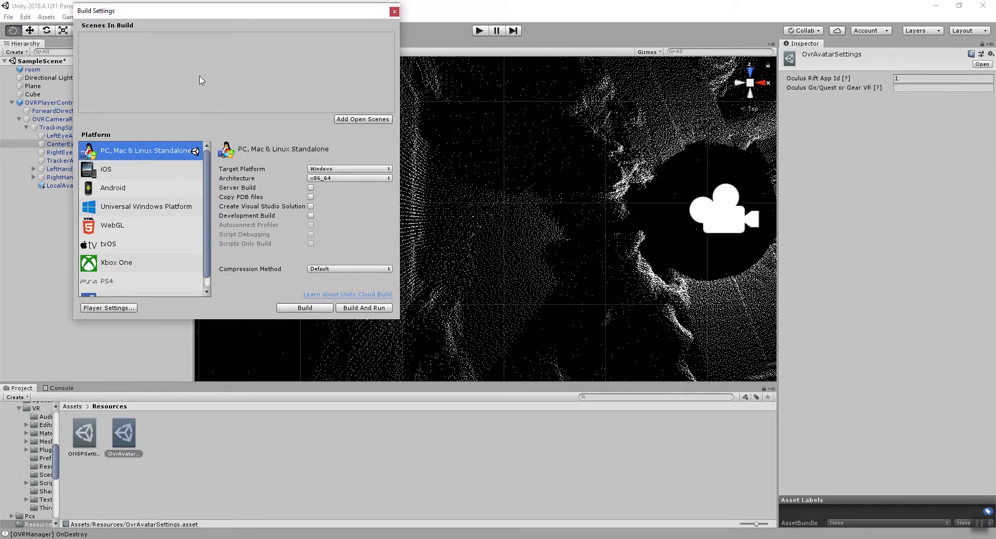
pyautogui.moveTo(177, 12); pyautogui.dragTo(198, 38)
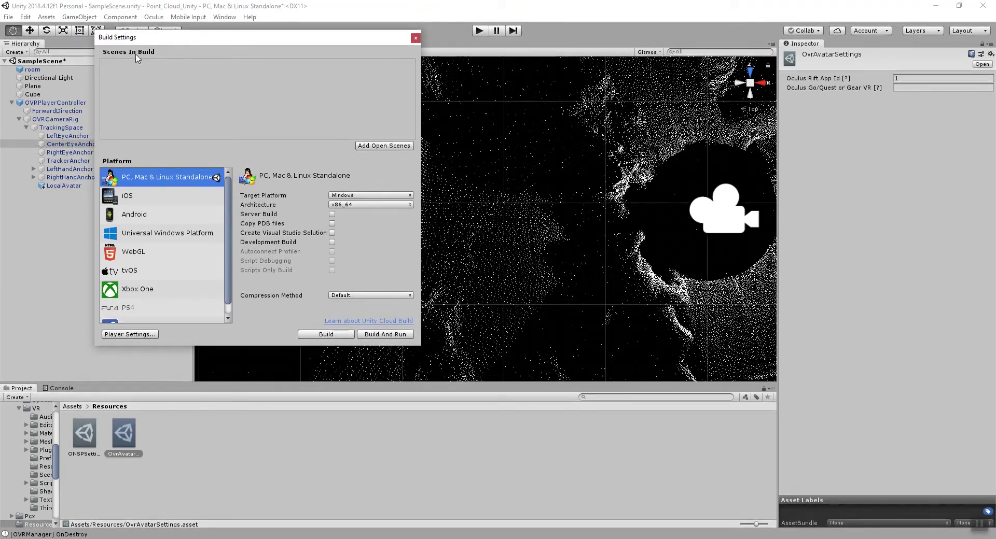
pyautogui.click(366, 147)
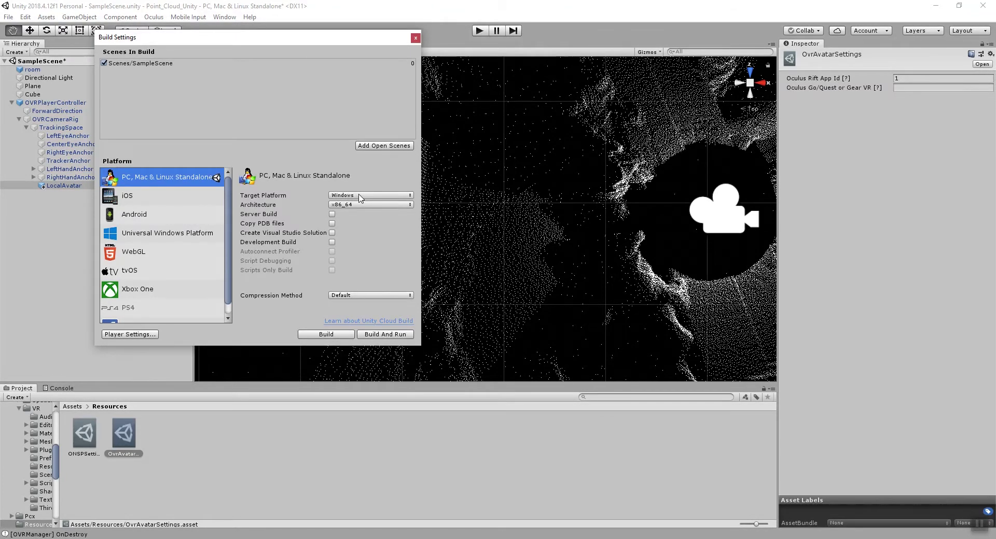
# - Build the project for Windows into a new Desktop folder named final_AD41700
pyautogui.click(334, 338)
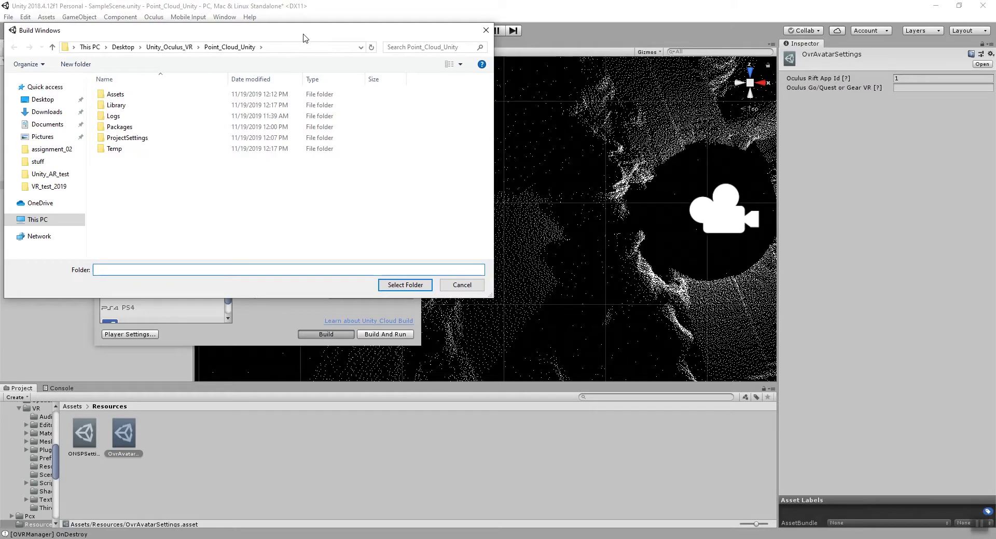
pyautogui.moveTo(305, 35); pyautogui.dragTo(356, 42)
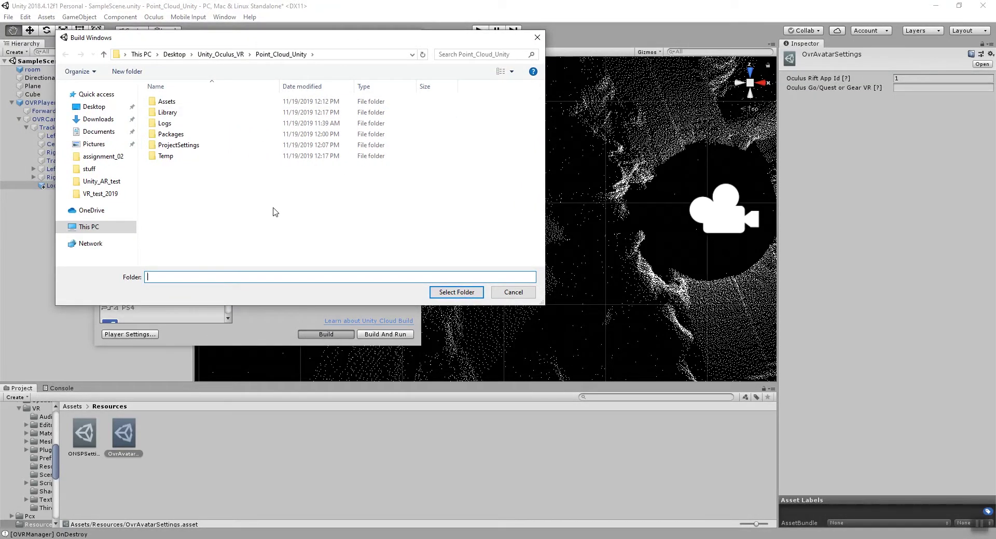
pyautogui.click(96, 107)
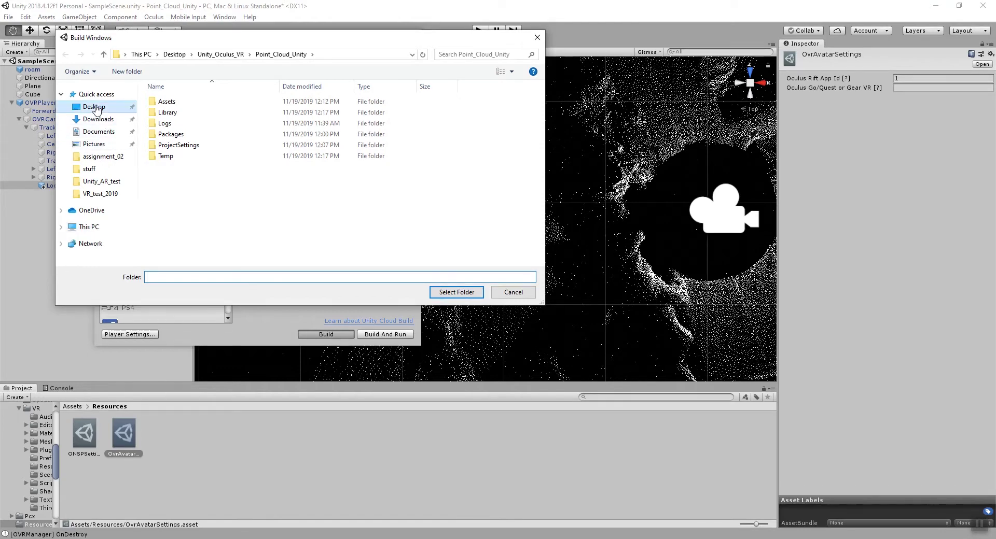
pyautogui.click(128, 71)
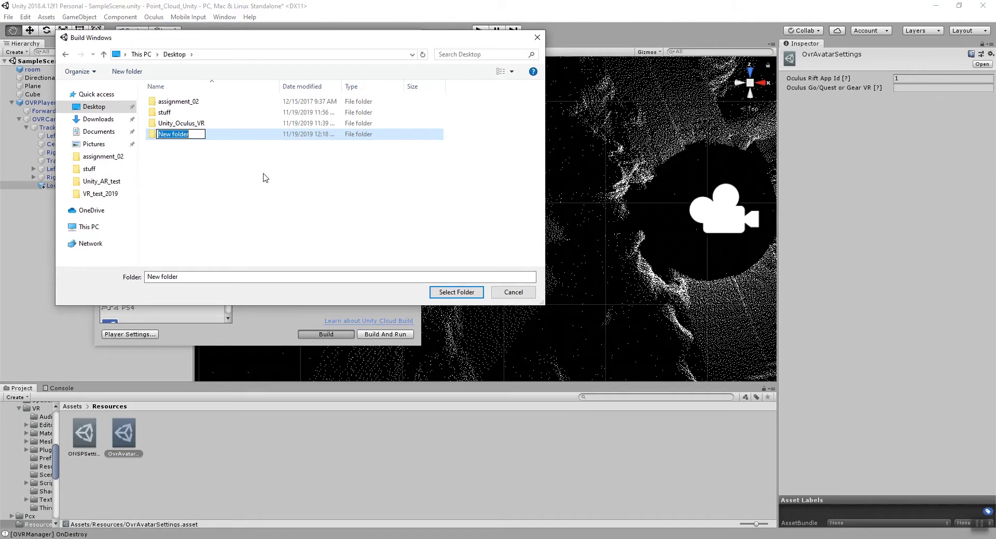
pyautogui.write('final_AD41700')
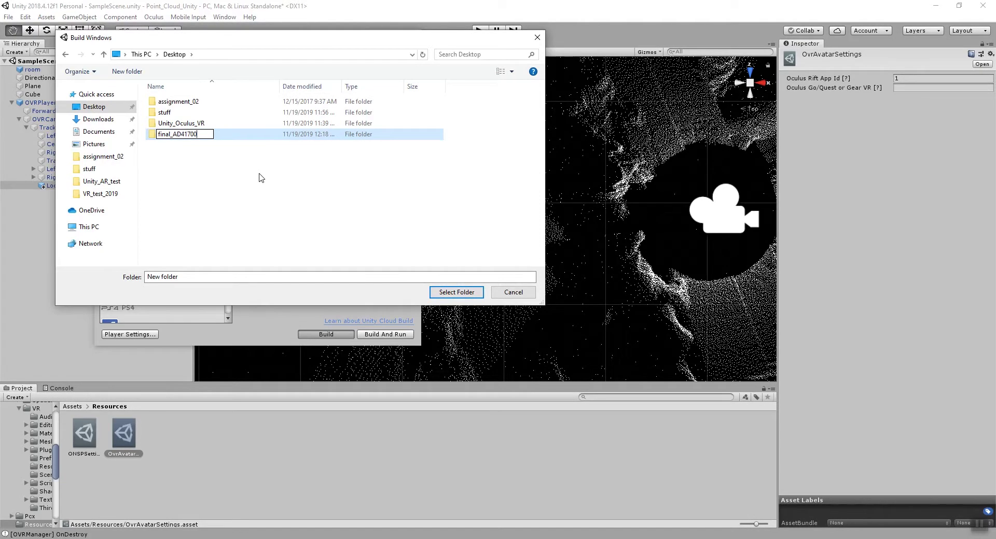
pyautogui.click(464, 297)
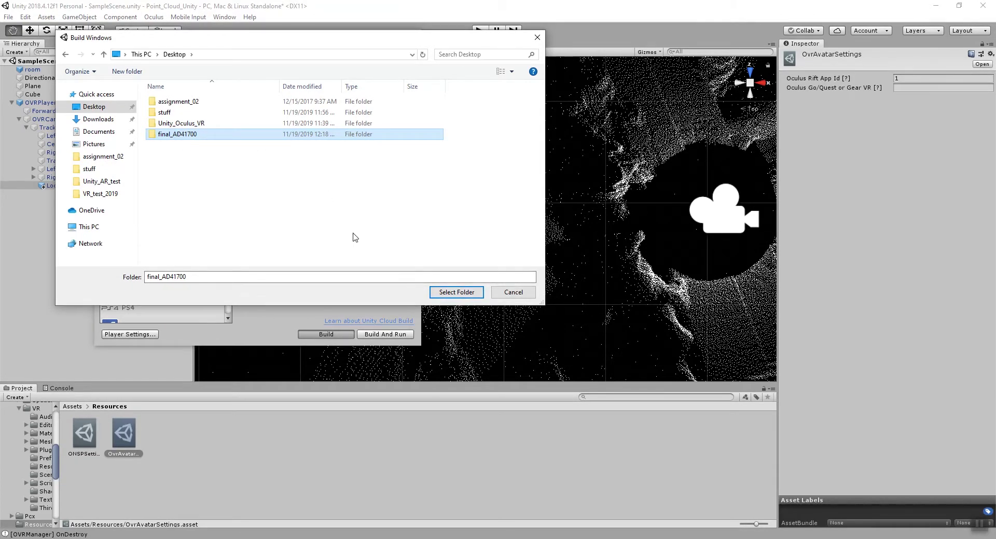
pyautogui.click(455, 294)
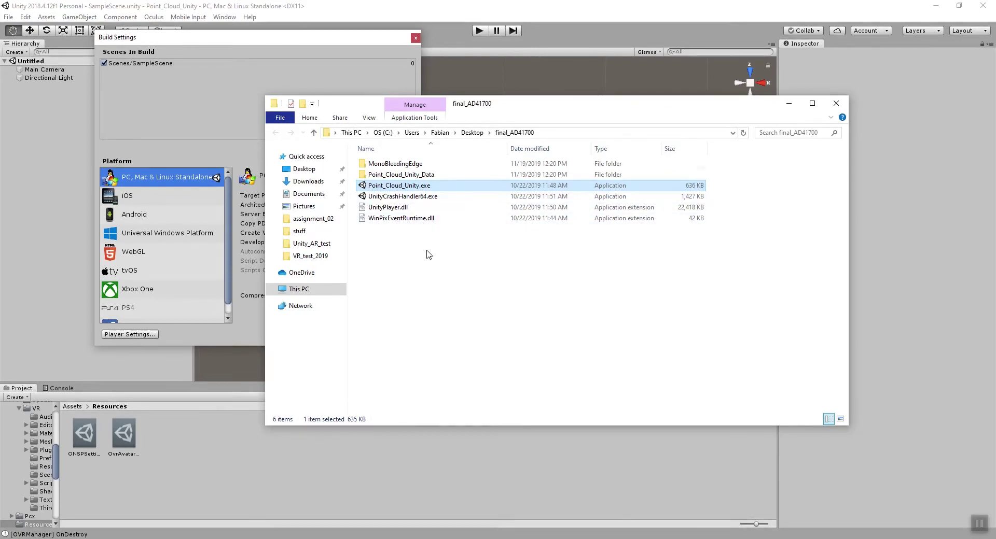
# - Close the build settings and save the scene
pyautogui.moveTo(517, 107); pyautogui.dragTo(599, 160)
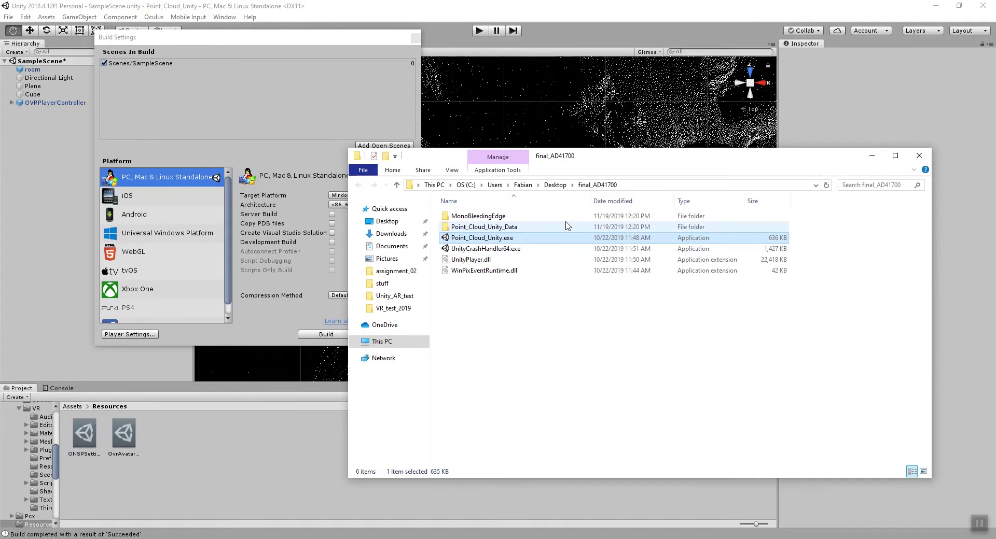
pyautogui.click(347, 107)
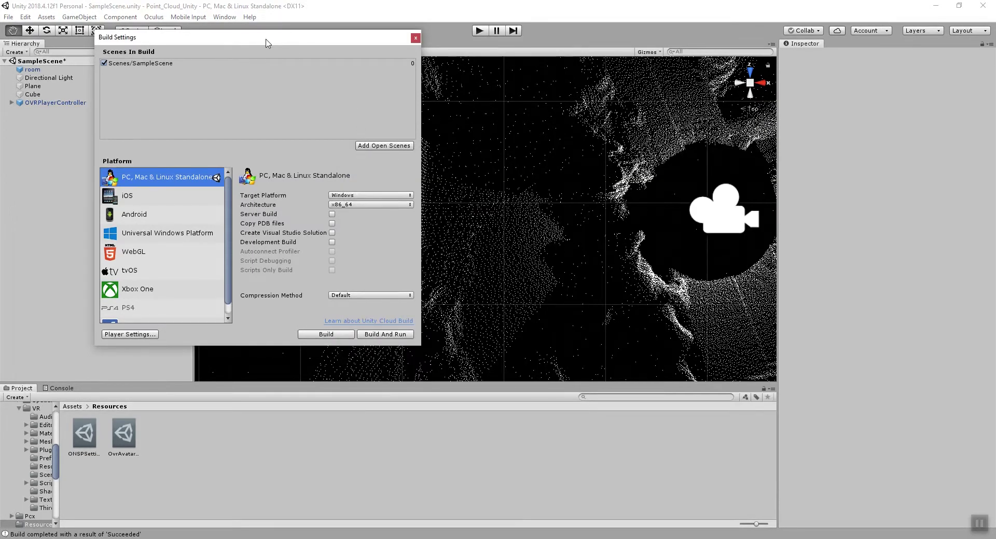
pyautogui.click(415, 38)
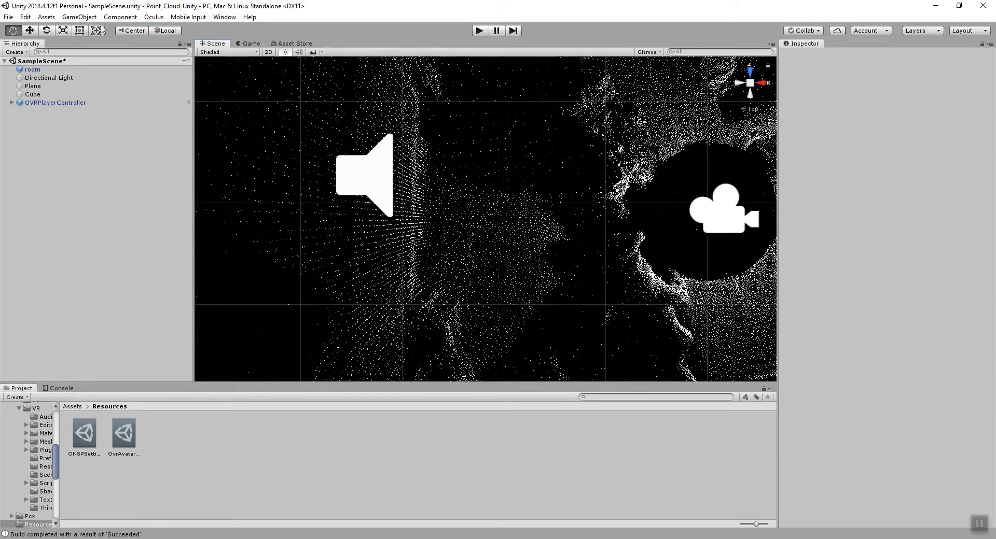
pyautogui.click(9, 17)
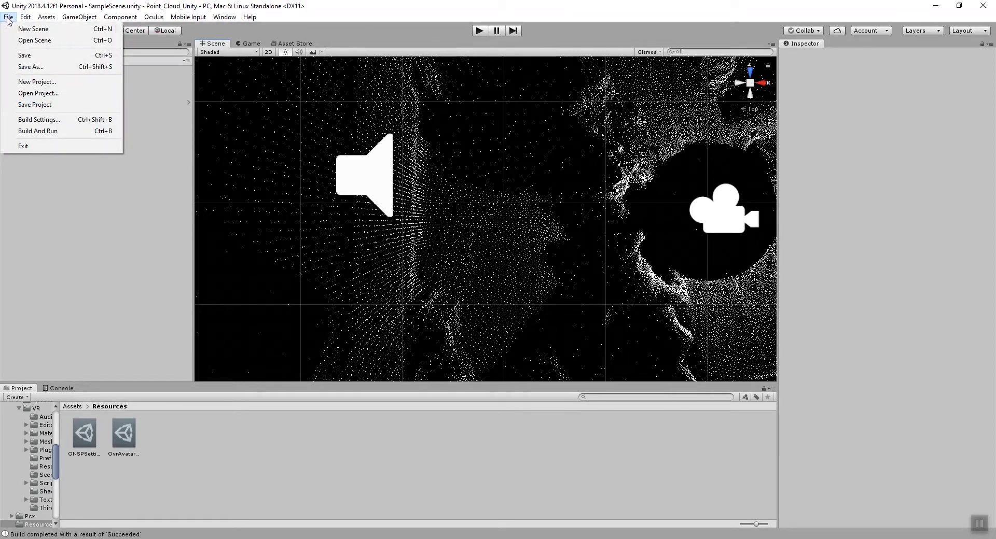
pyautogui.click(25, 55)
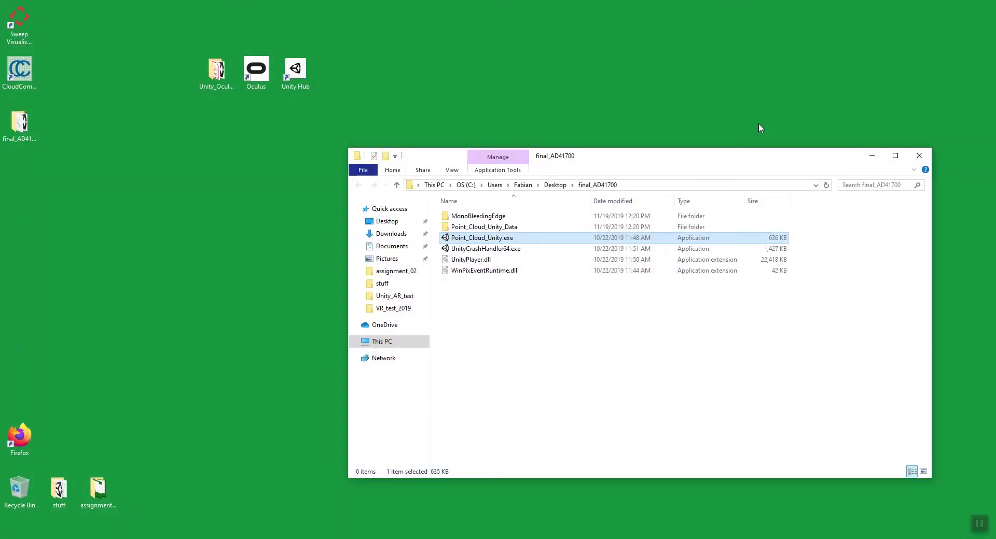
# - Close the build folder window and move the final_AD41700 folder on the desktop to below the Unity Hub shortcut
pyautogui.moveTo(638, 155); pyautogui.dragTo(563, 148)
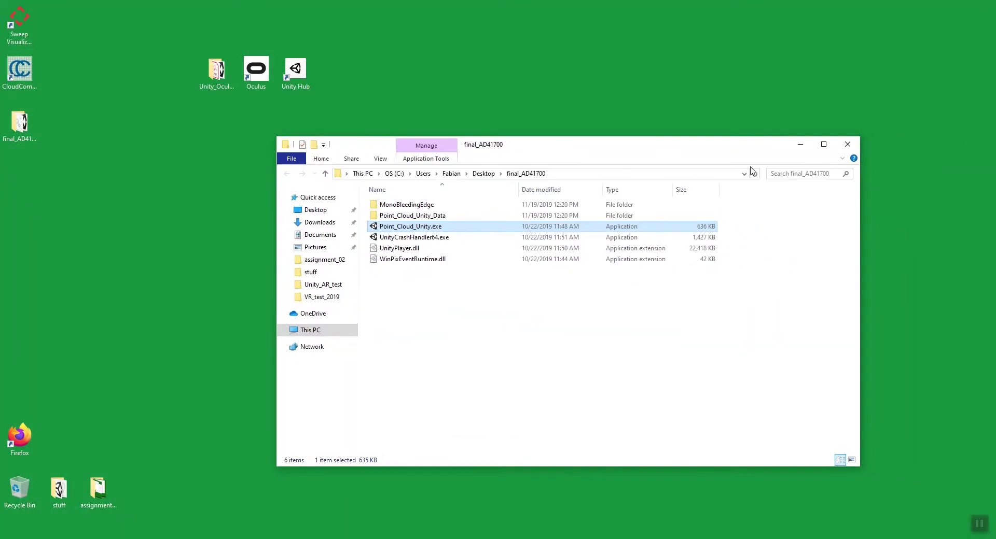
pyautogui.click(848, 144)
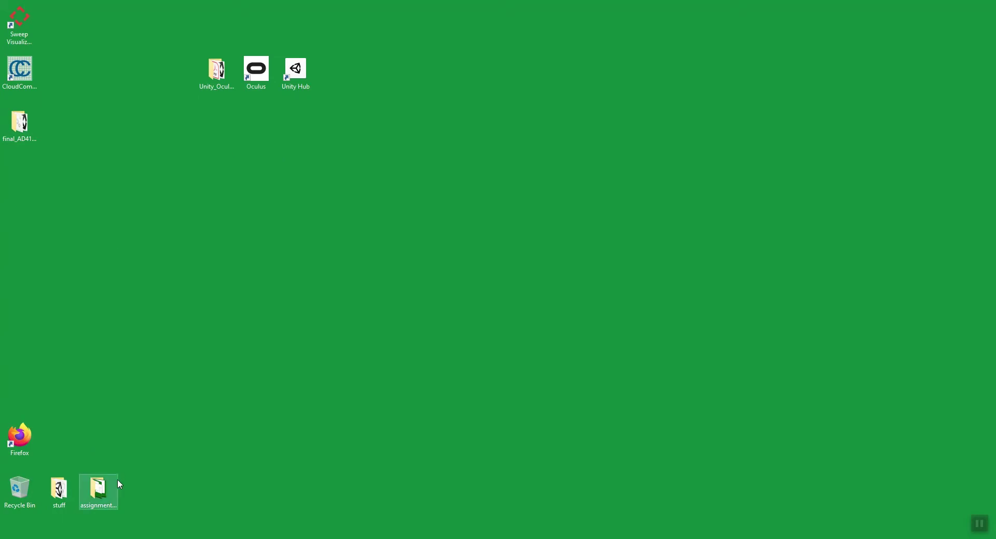
pyautogui.moveTo(18, 126); pyautogui.dragTo(296, 131)
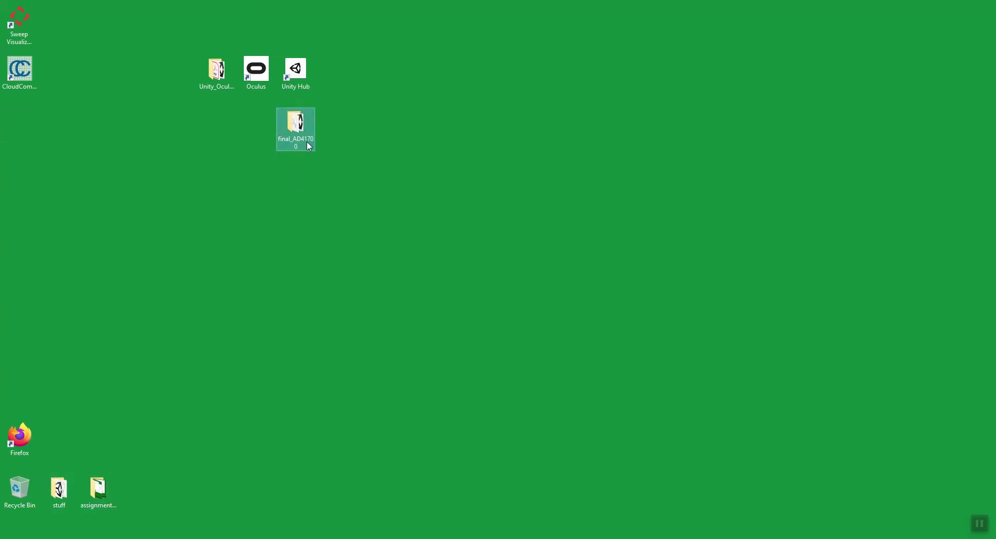
# - Launch Point_Cloud_Unity.exe from the final_AD41700 folder and choose a screen resolution of 1920 x 1080
pyautogui.doubleClick(306, 146)
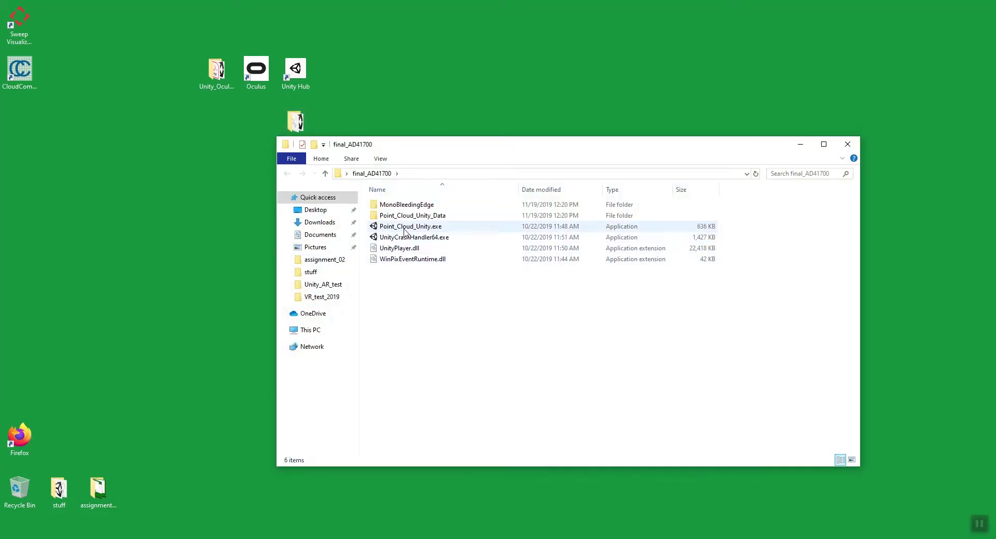
pyautogui.click(405, 229)
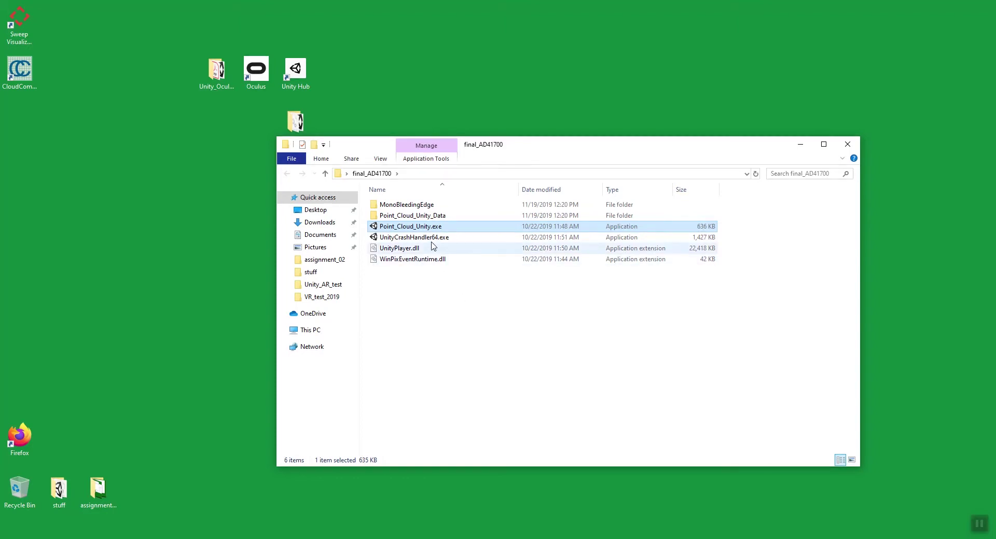
pyautogui.doubleClick(409, 228)
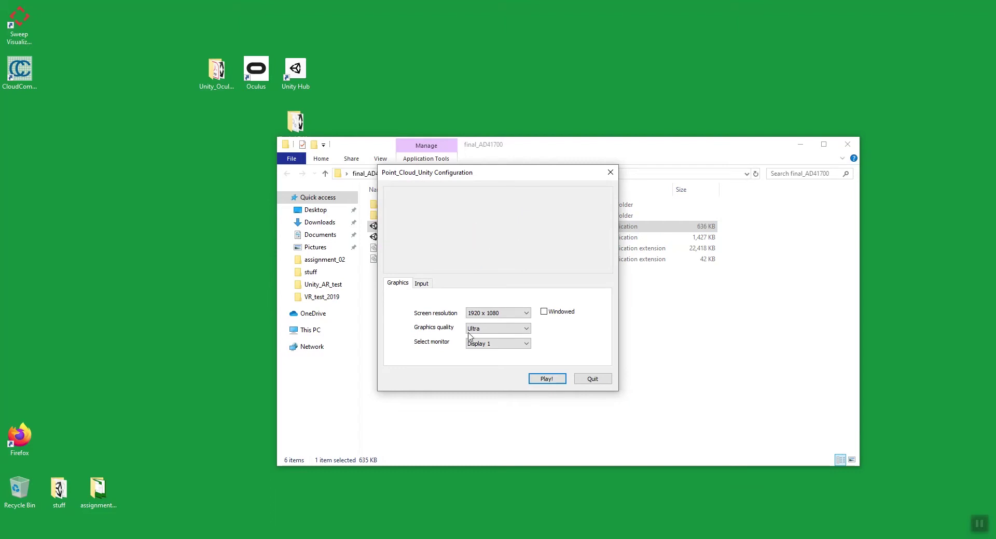
pyautogui.click(491, 315)
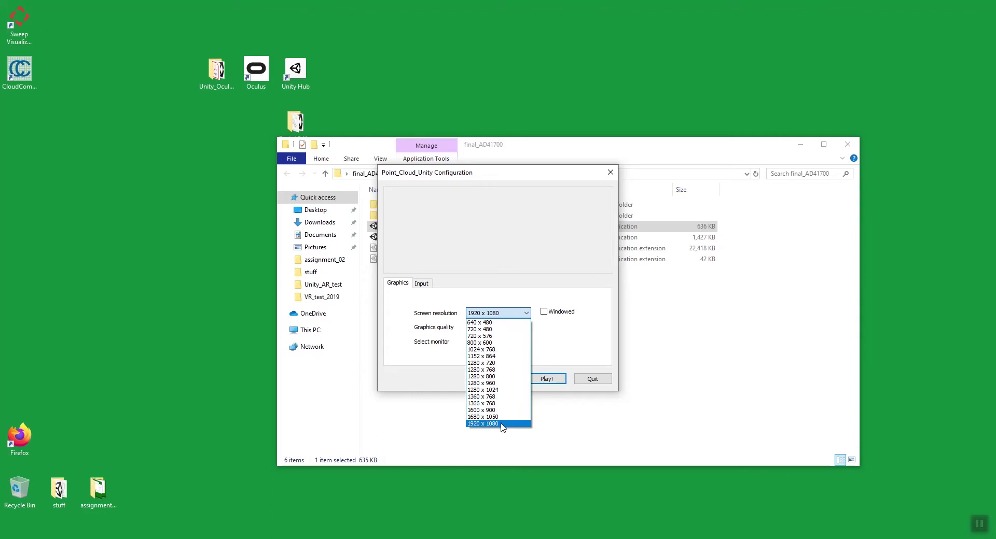
pyautogui.click(497, 424)
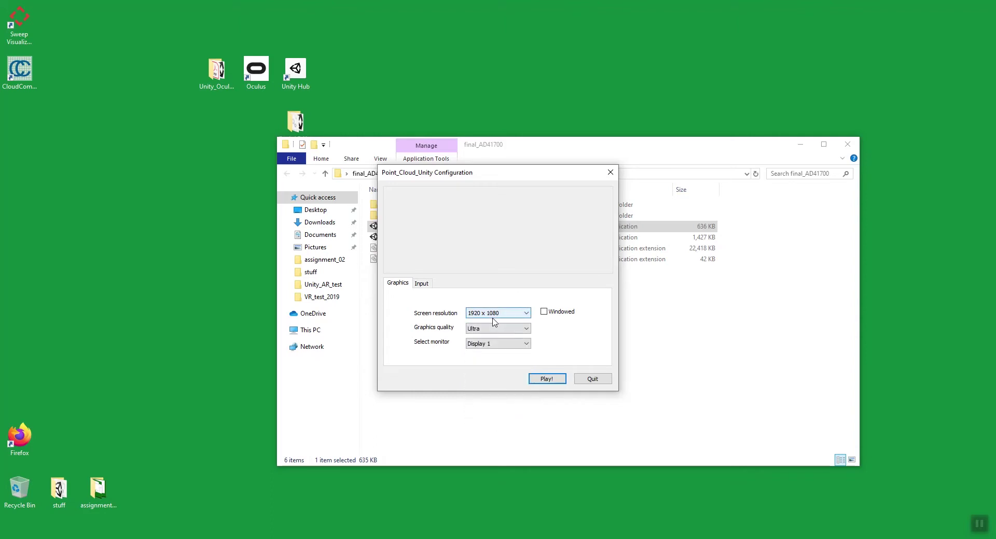
# - Select Ultra graphics quality and 1920 x 1080 screen resolution in the Point_Cloud_Unity configuration, and start the application
pyautogui.moveTo(498, 176); pyautogui.dragTo(482, 144)
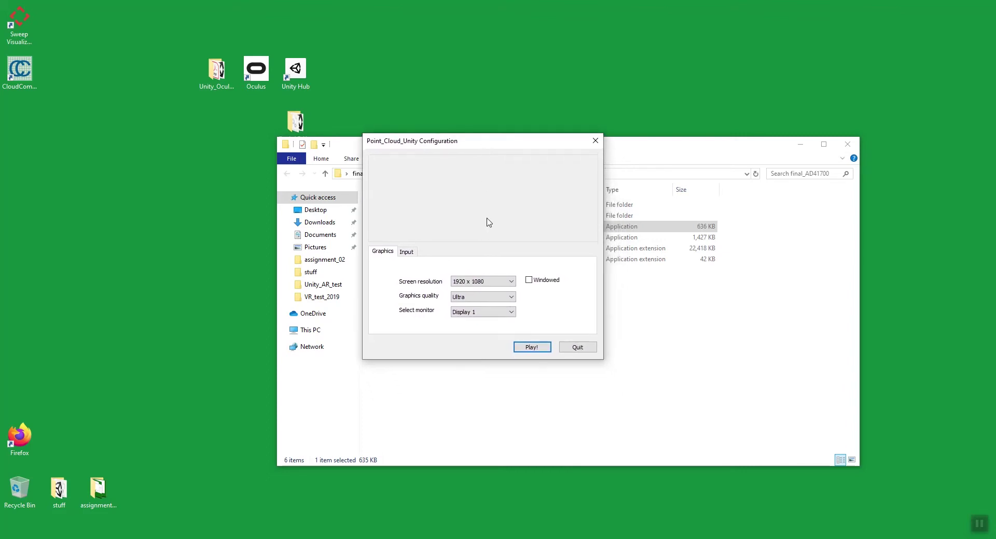
pyautogui.click(467, 301)
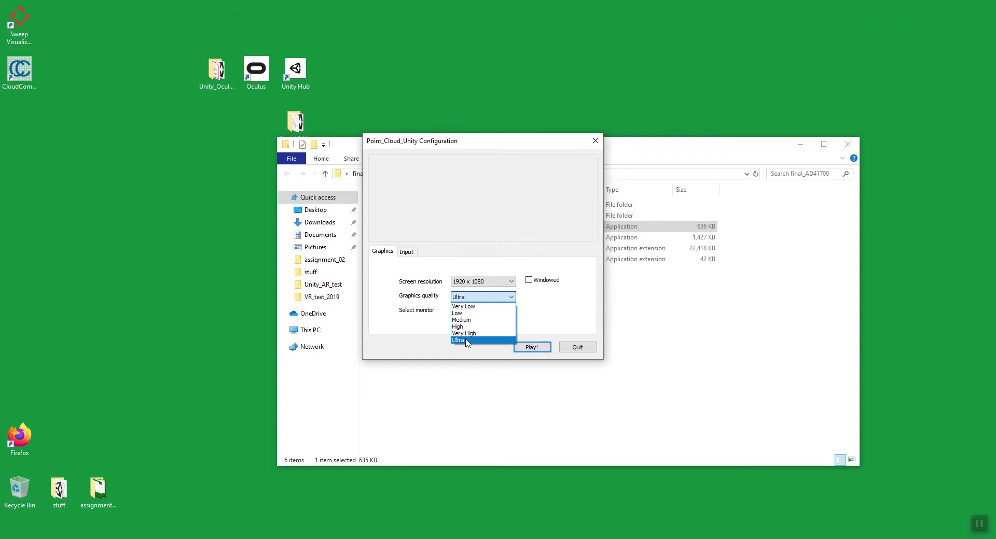
pyautogui.click(558, 309)
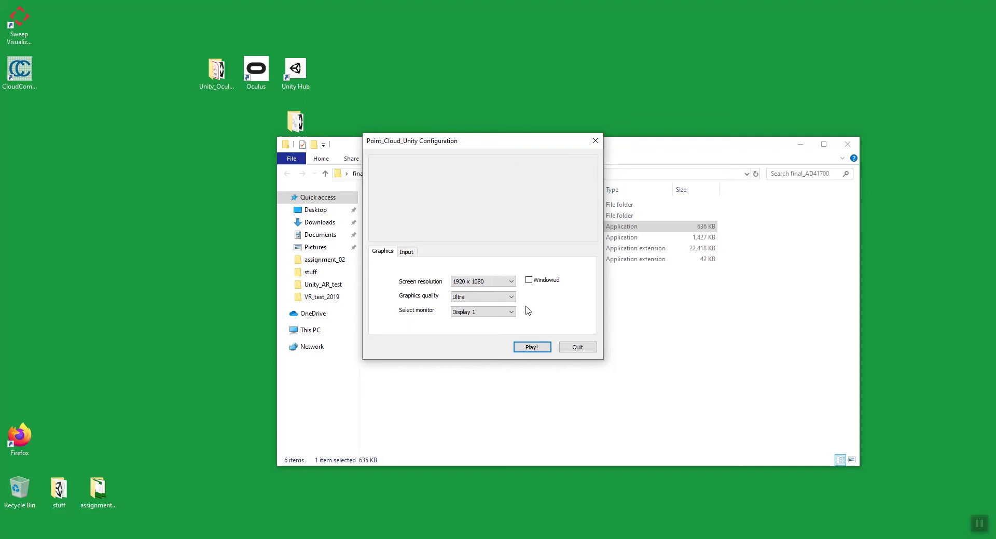
pyautogui.click(510, 297)
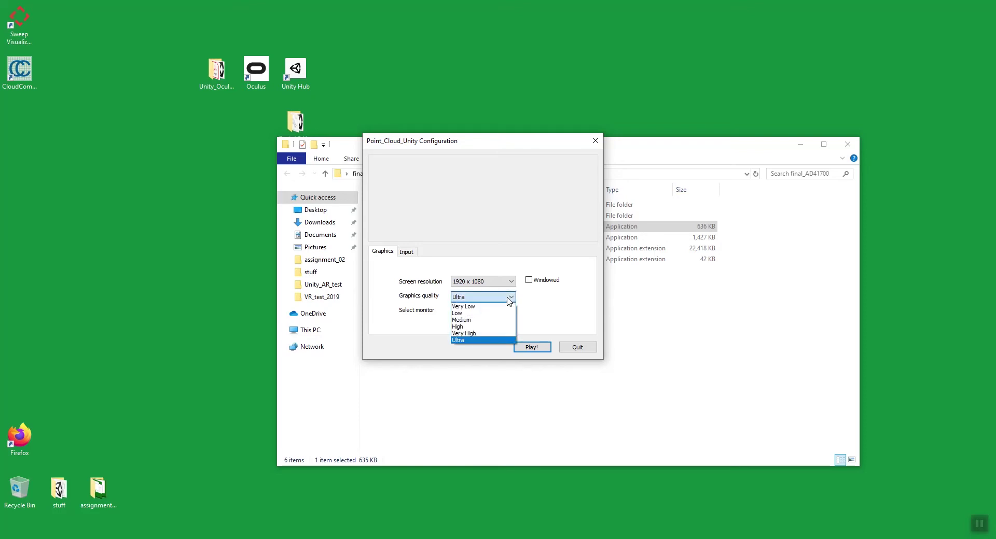
pyautogui.click(488, 341)
pyautogui.click(484, 281)
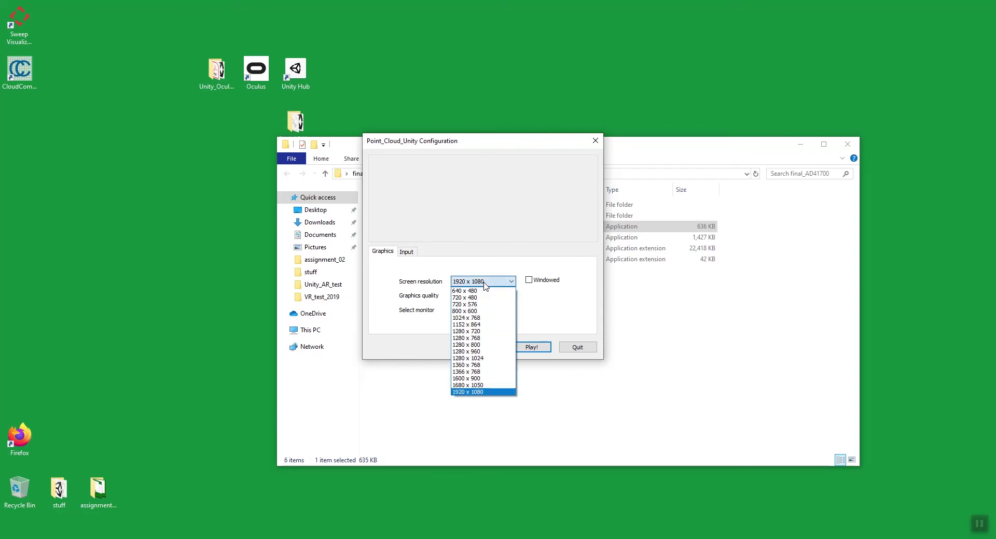
pyautogui.click(469, 392)
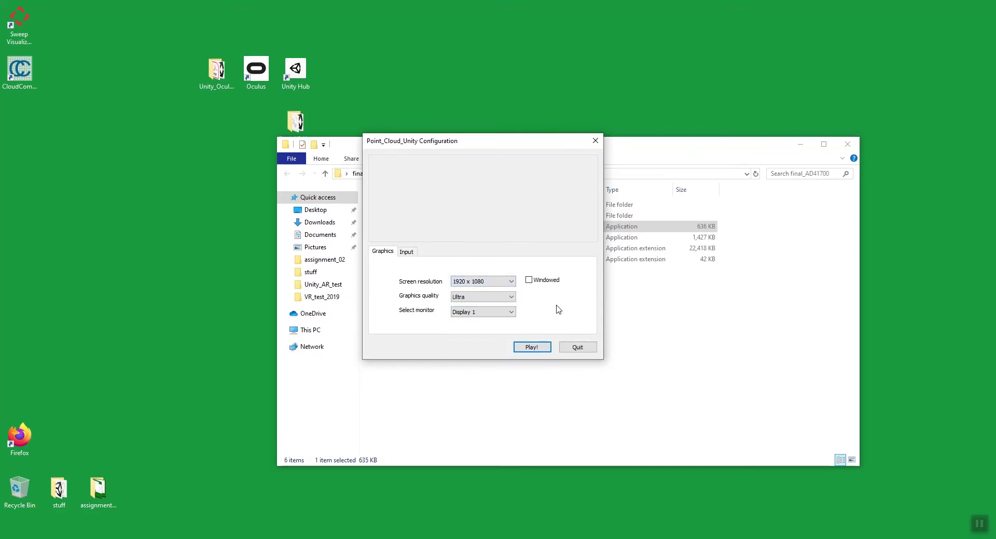
pyautogui.click(535, 347)
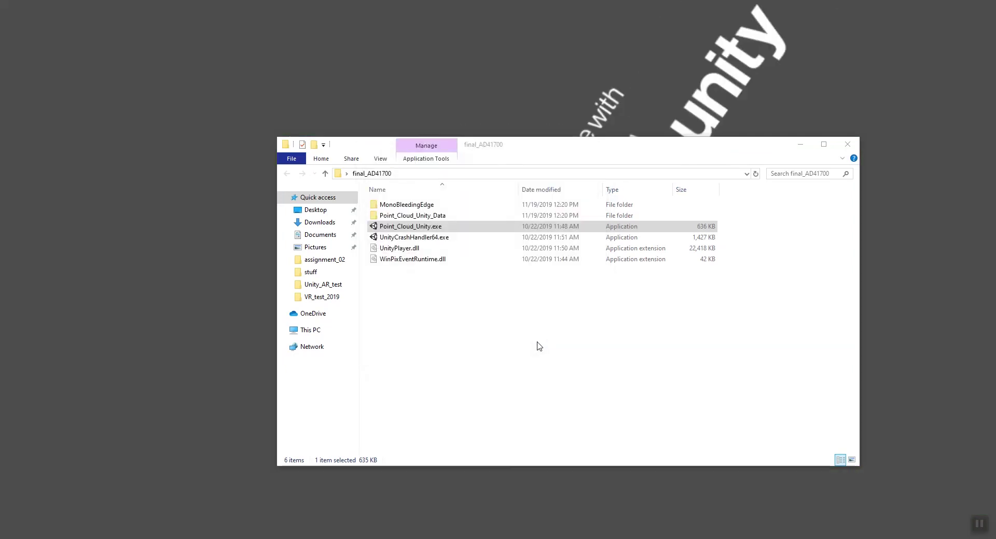